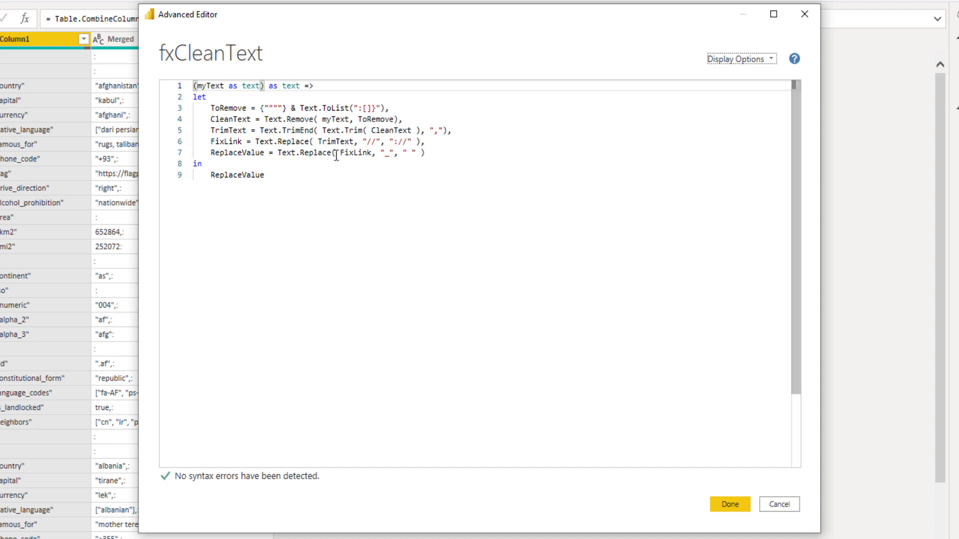
# Comment out the "as text" return type in the fxCleanText signature, placing => directly after (myText as text)
pyautogui.click(269, 88)
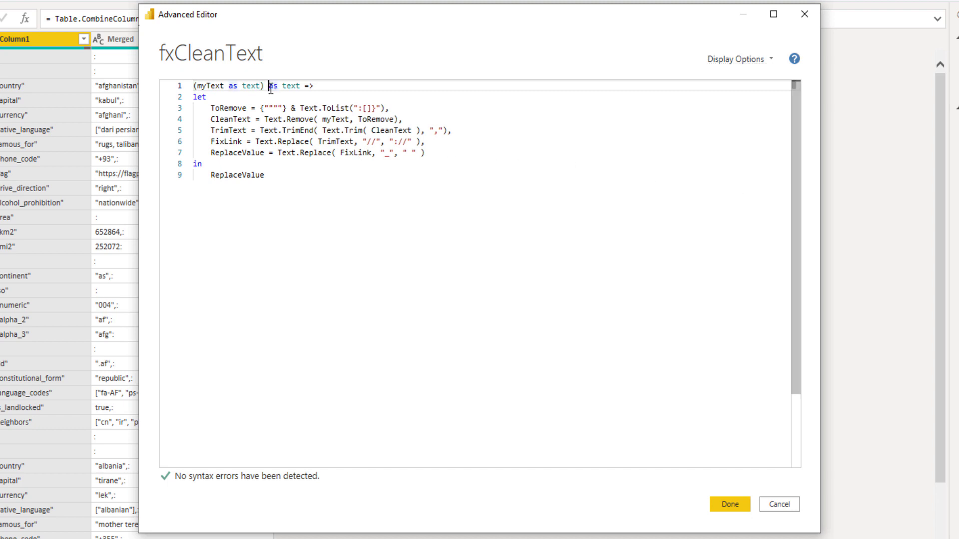
pyautogui.write('//')
pyautogui.press('Left')
pyautogui.press('Left')
pyautogui.press('Left')
pyautogui.press('Left')
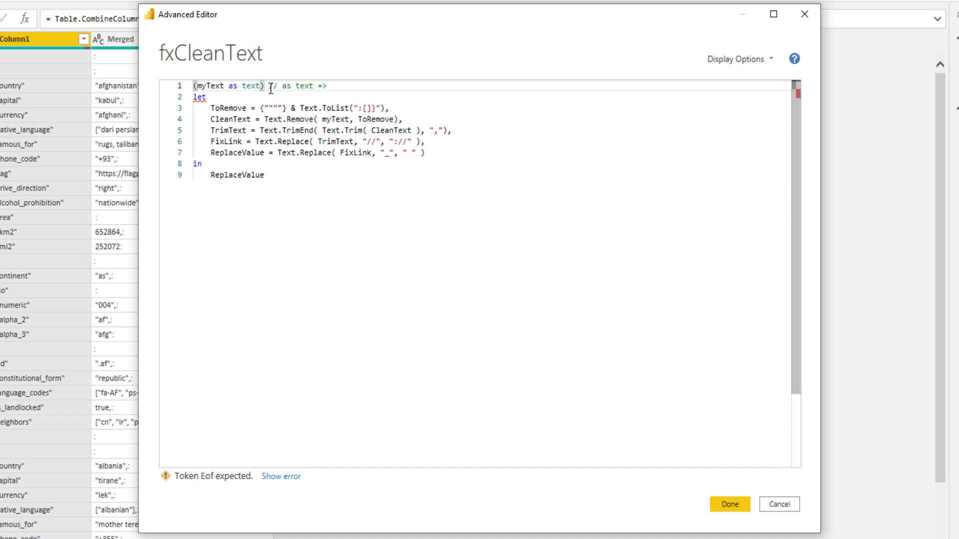
pyautogui.write('=>')
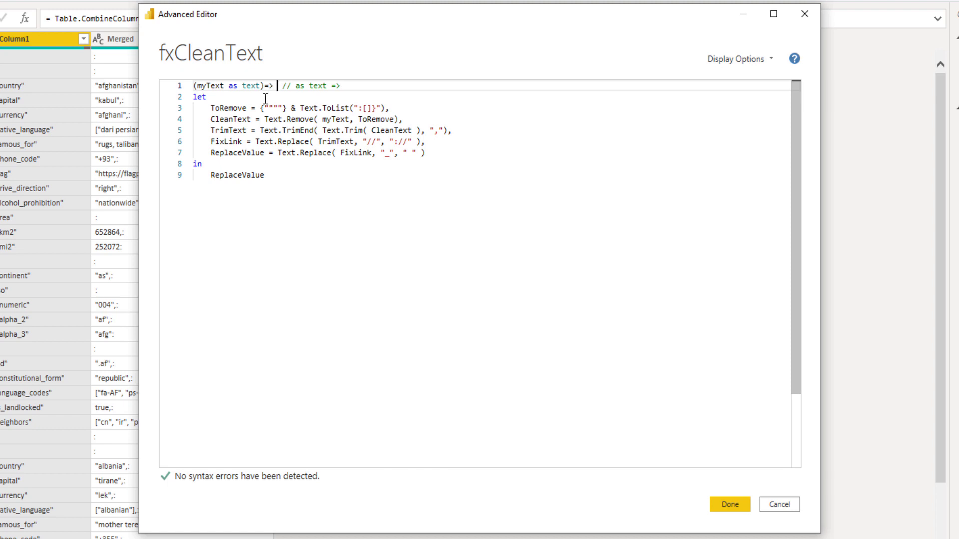
# Make fxCleanText return ToRemove, commenting out ReplaceValue in the in clause, and save the function
pyautogui.doubleClick(238, 108)
pyautogui.hotkey('ctrl', 'c')
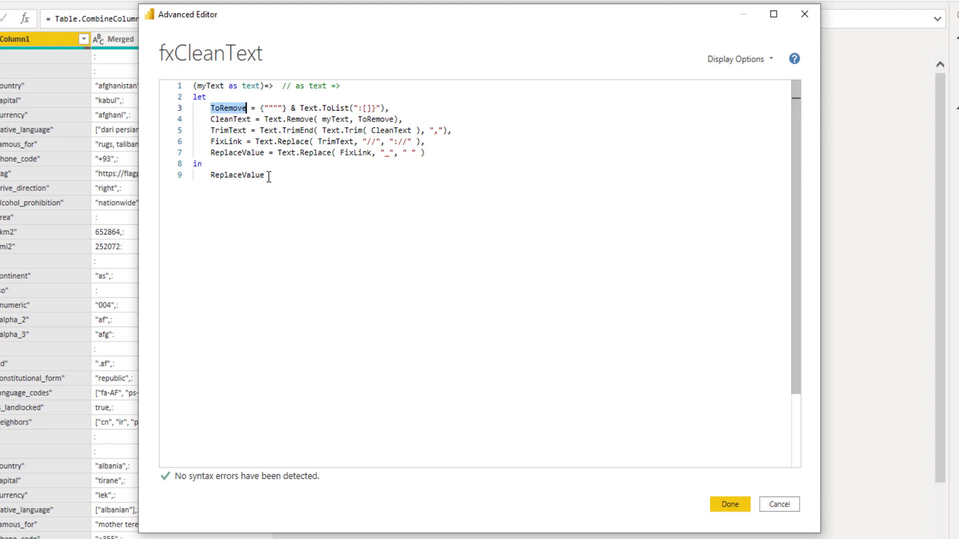
pyautogui.click(210, 174)
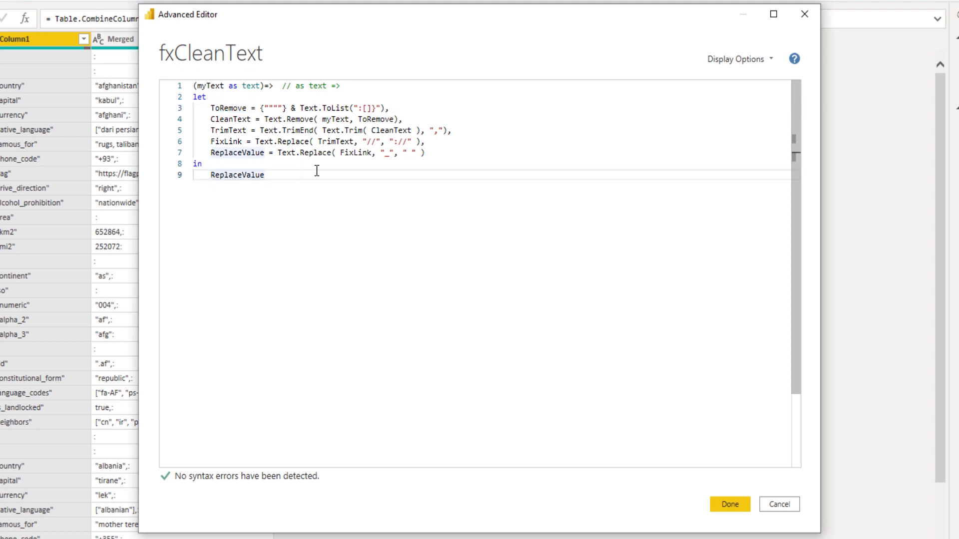
pyautogui.write('ToRemove //')
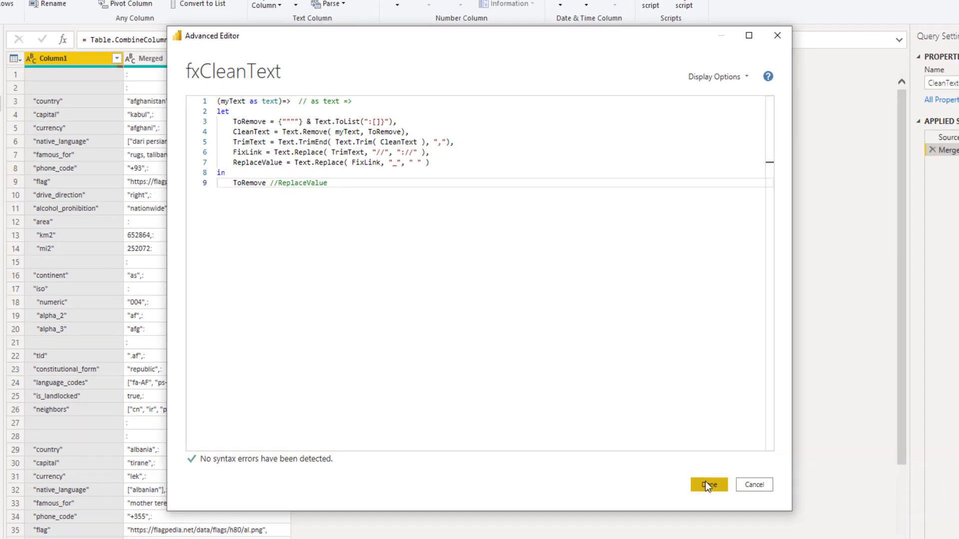
pyautogui.click(707, 484)
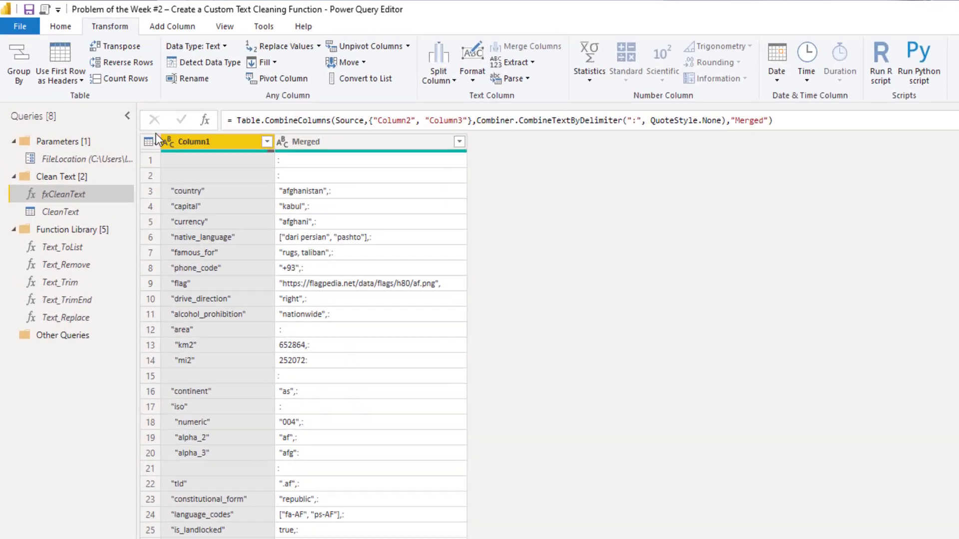
# Add a custom column named Custom to the CleanText table with the formula fxCleanText([Merged])
pyautogui.click(171, 152)
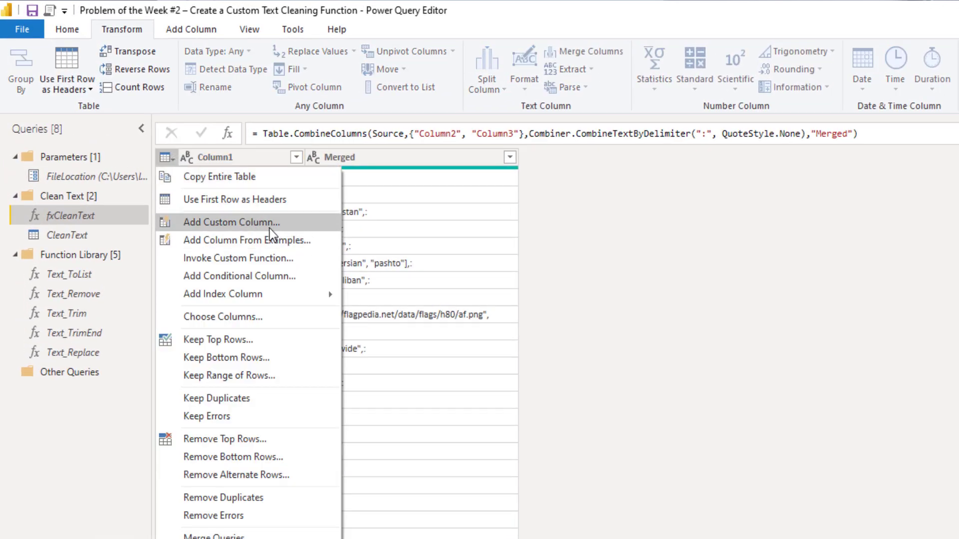
pyautogui.click(269, 224)
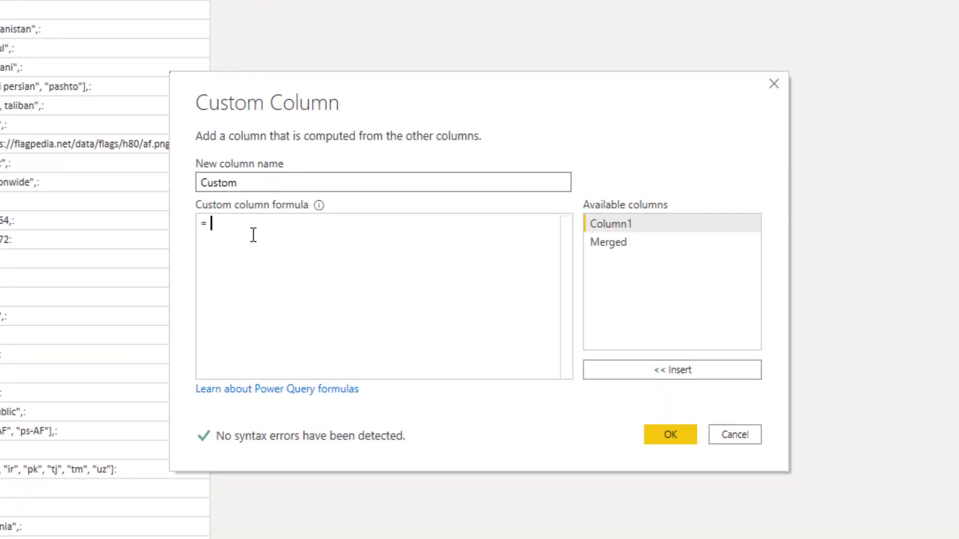
pyautogui.write('fx')
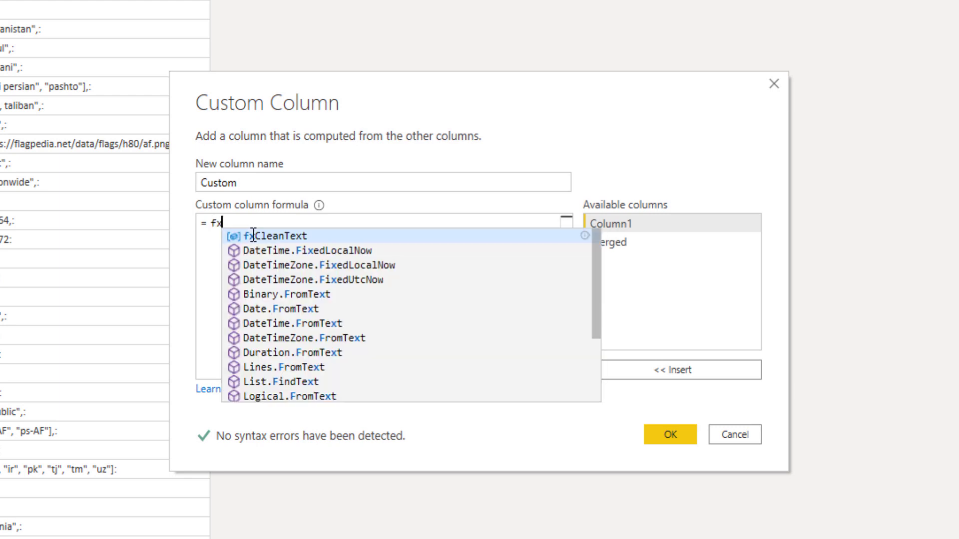
pyautogui.write('CleanText(')
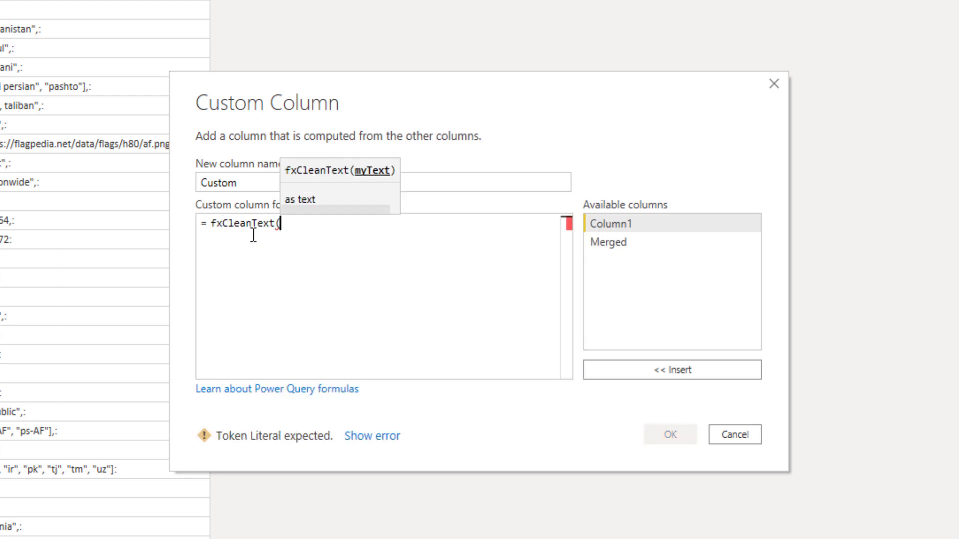
pyautogui.doubleClick(624, 243)
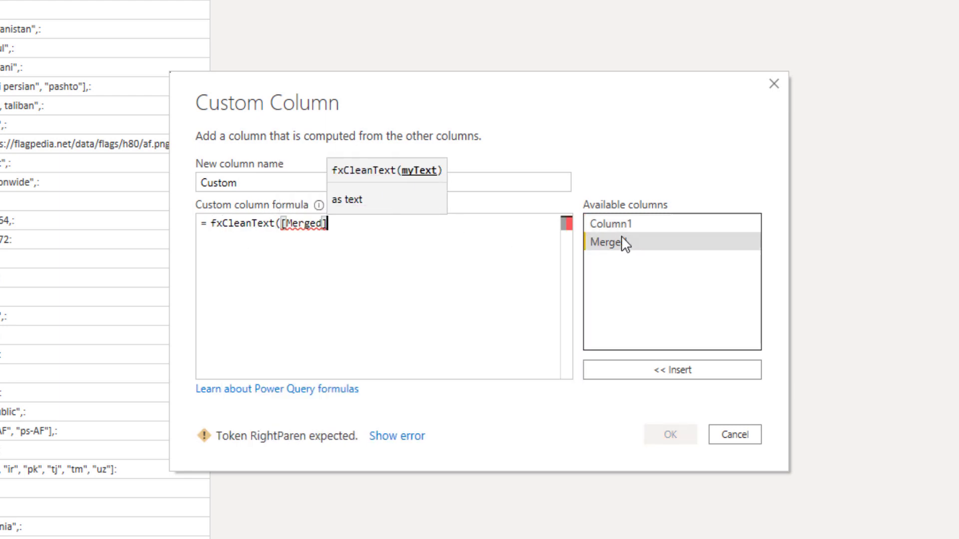
pyautogui.write(')')
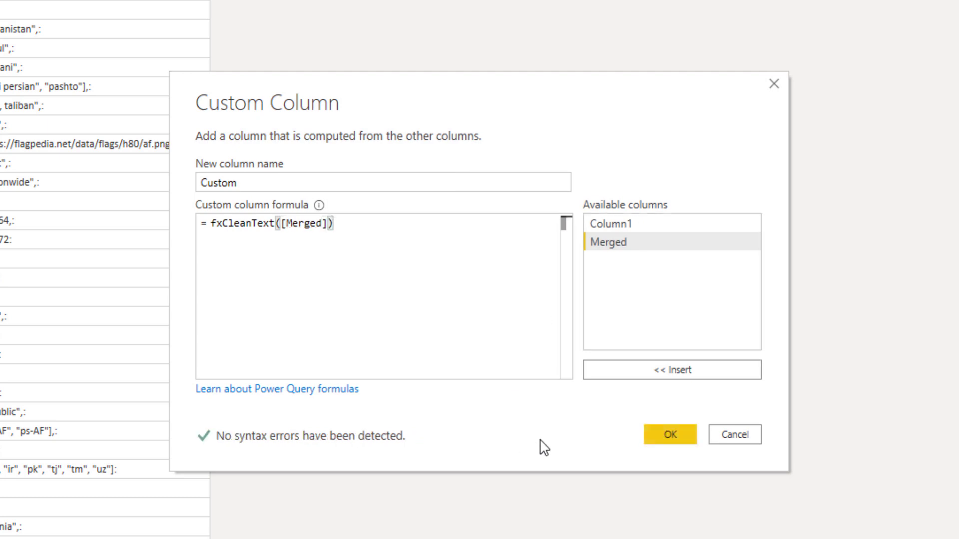
pyautogui.click(657, 446)
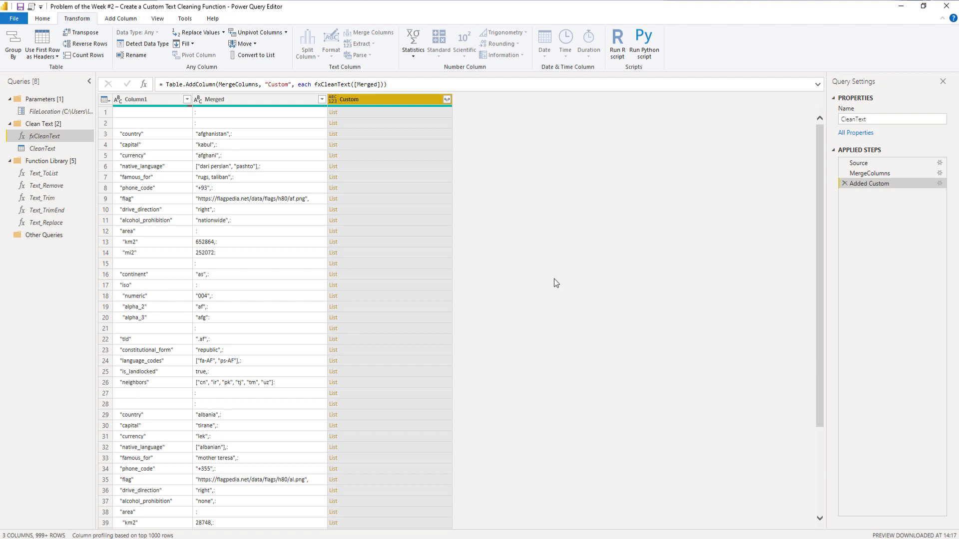
# Invoke the Text_ToList library function with "ToRemove" as its text parameter
pyautogui.click(45, 173)
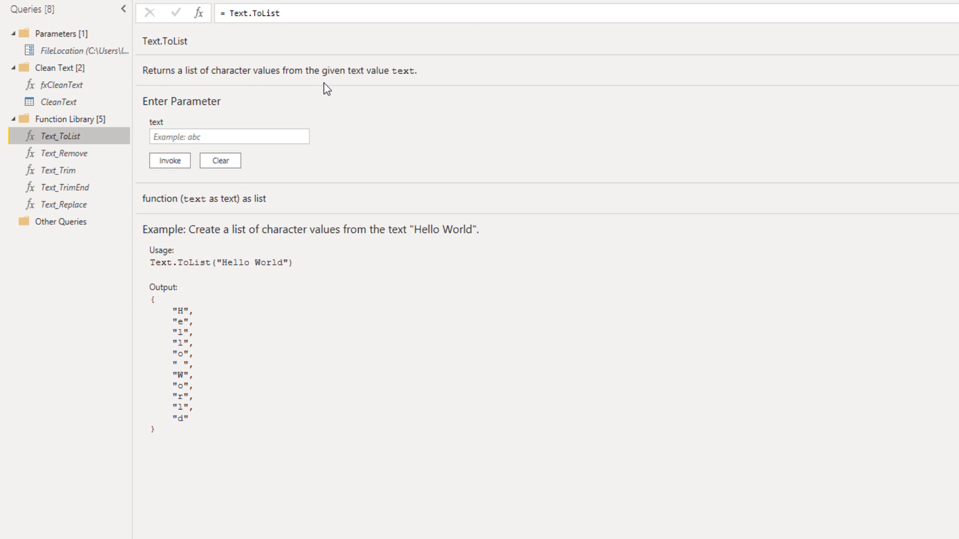
pyautogui.click(253, 135)
pyautogui.hotkey('ctrl', 'v')
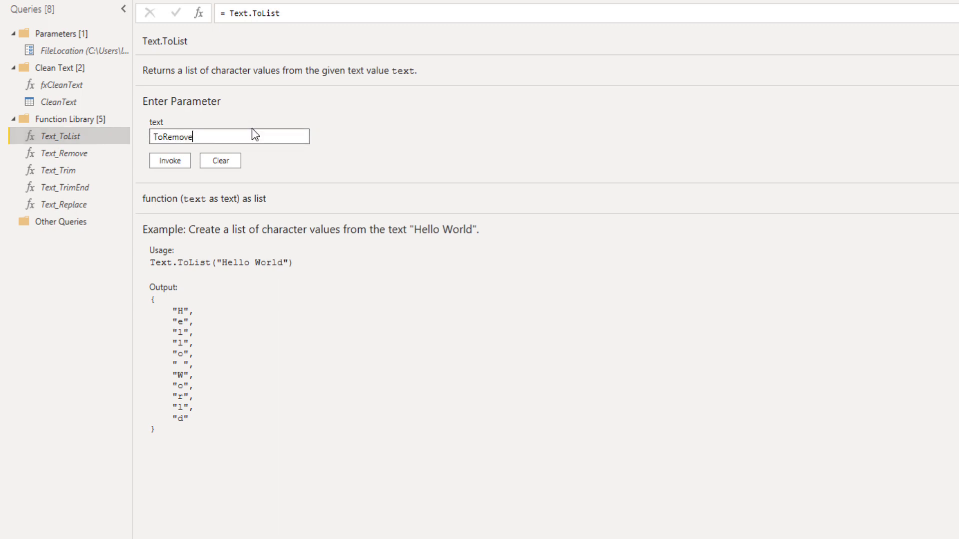
pyautogui.click(170, 162)
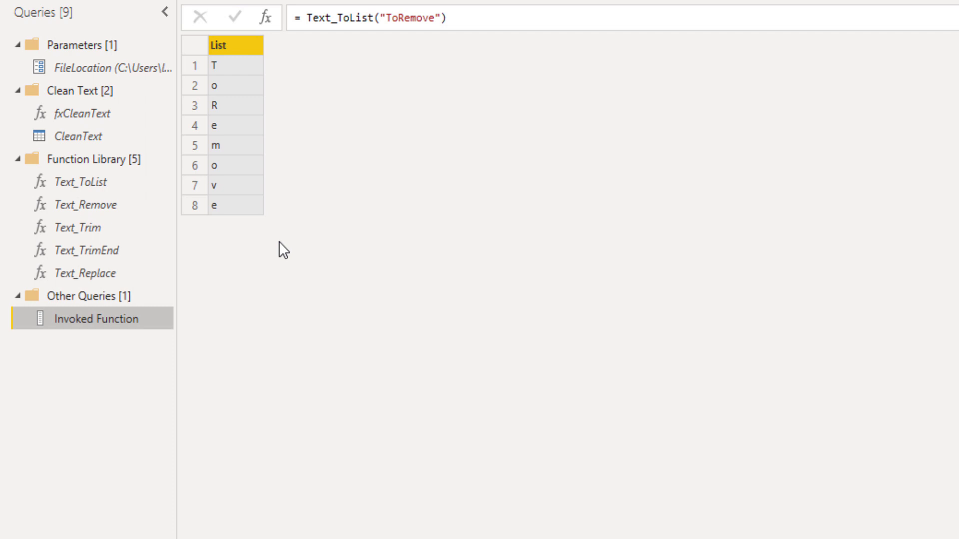
# Append & {""""} to the invoked Text_ToList formula to add a double-quote character to the list
pyautogui.click(504, 21)
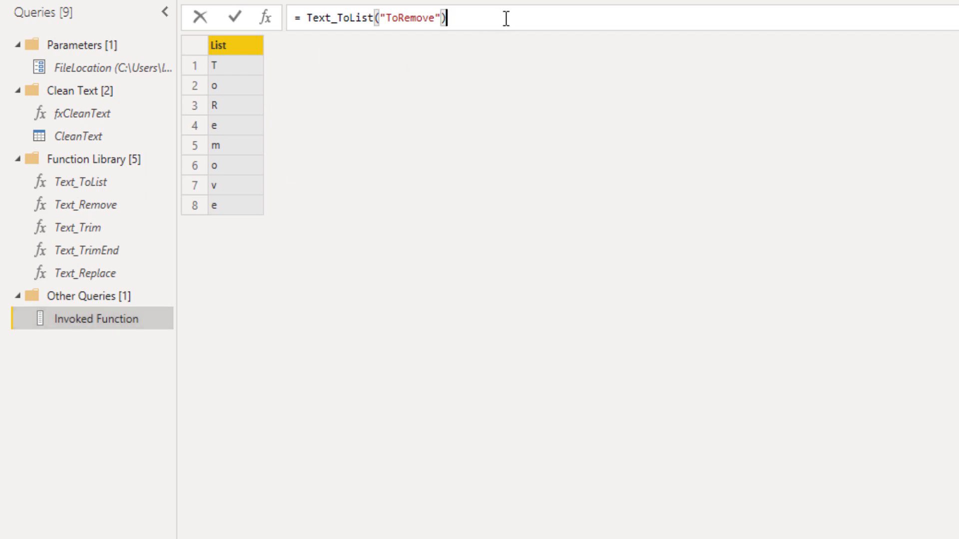
pyautogui.write('& ')
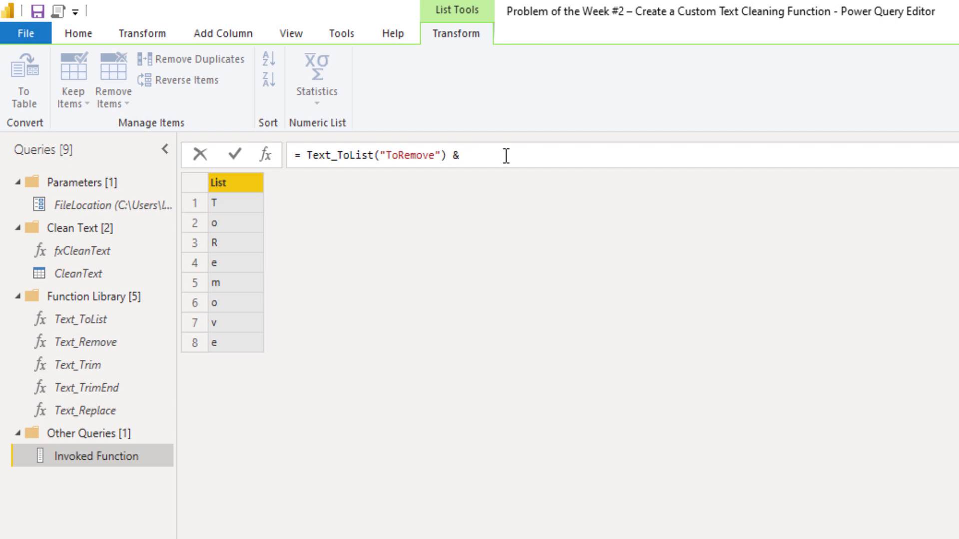
pyautogui.write('{}')
pyautogui.write('""')
pyautogui.write('""')
pyautogui.click(238, 148)
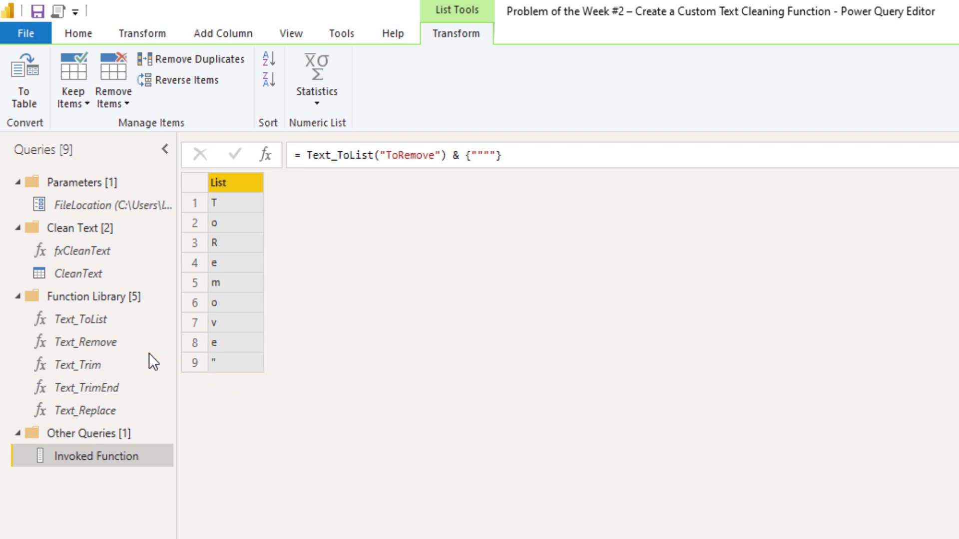
# Examine the Text_Remove function's documentation and its text and removeChars parameters
pyautogui.click(115, 342)
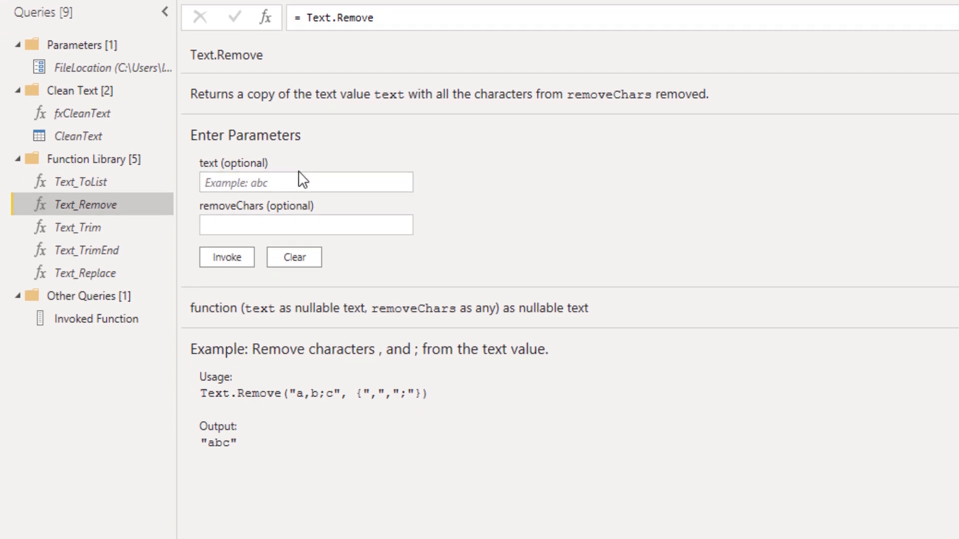
pyautogui.click(246, 182)
pyautogui.click(308, 226)
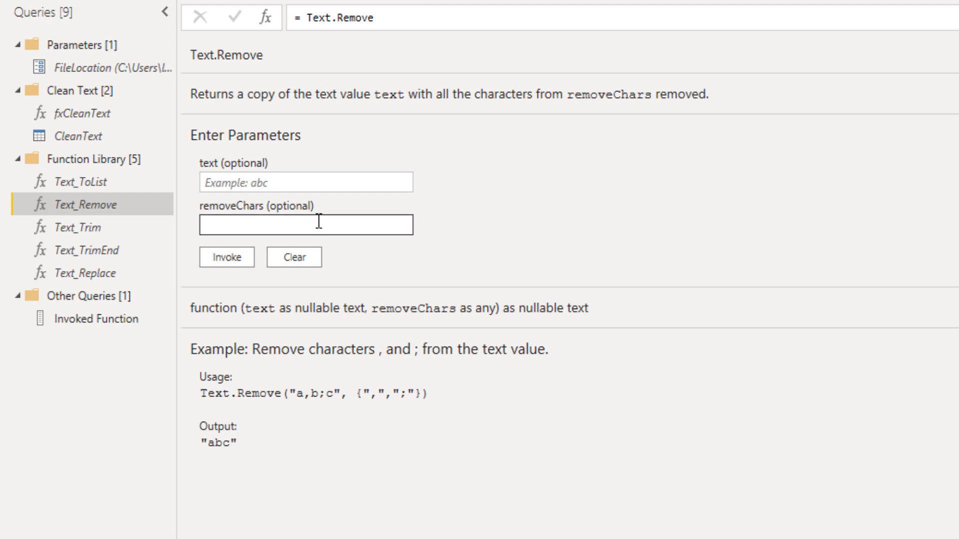
pyautogui.click(409, 312)
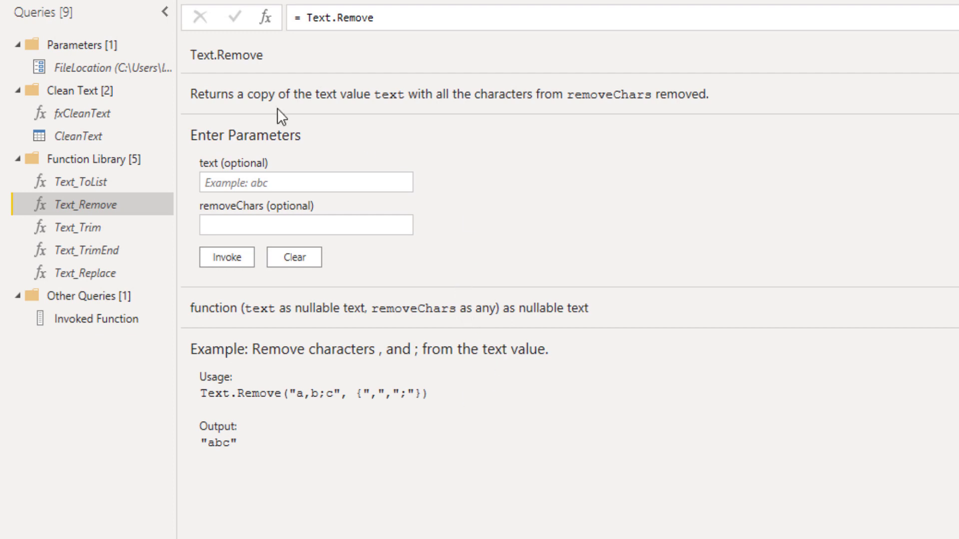
# Change the value returned by fxCleanText to CleanText, save the function, and view the CleanText query
pyautogui.rightClick(81, 118)
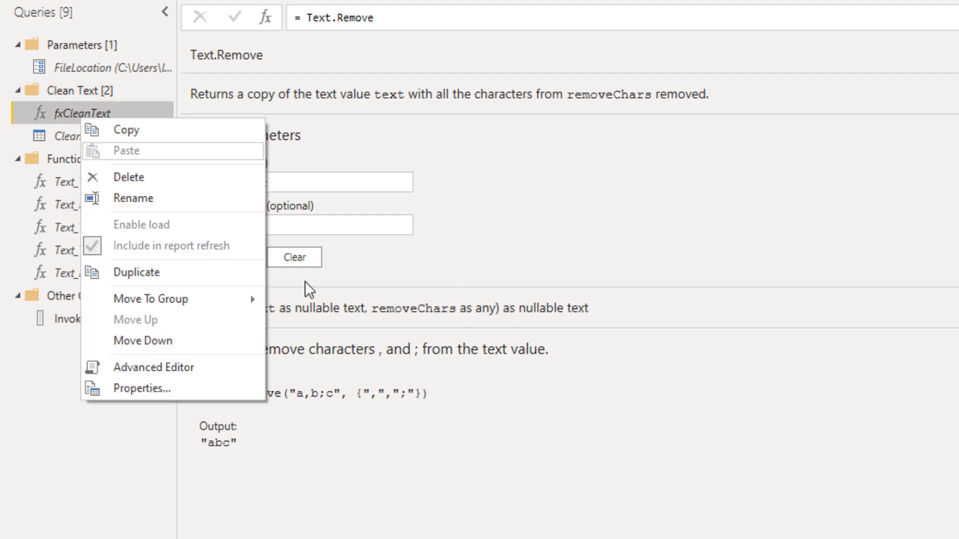
pyautogui.click(227, 372)
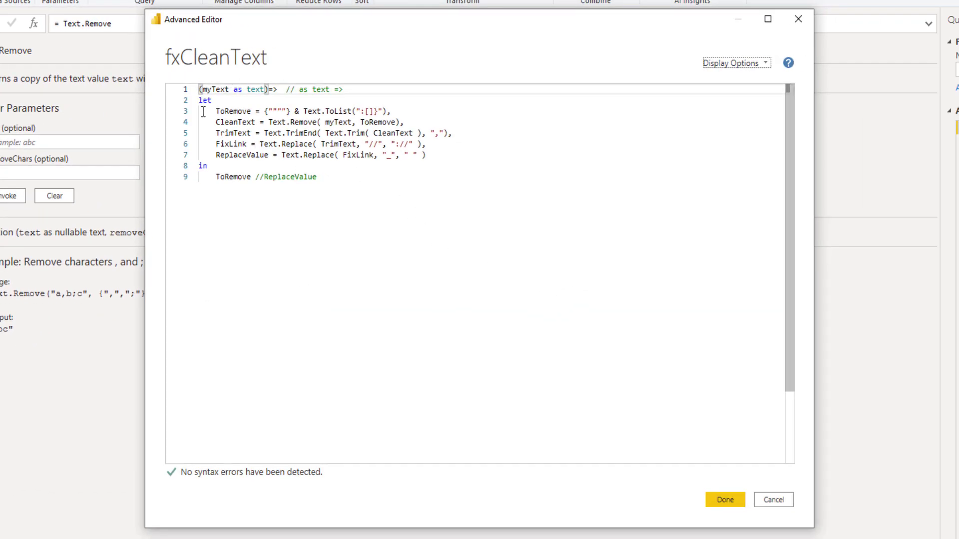
pyautogui.moveTo(265, 110); pyautogui.dragTo(388, 111)
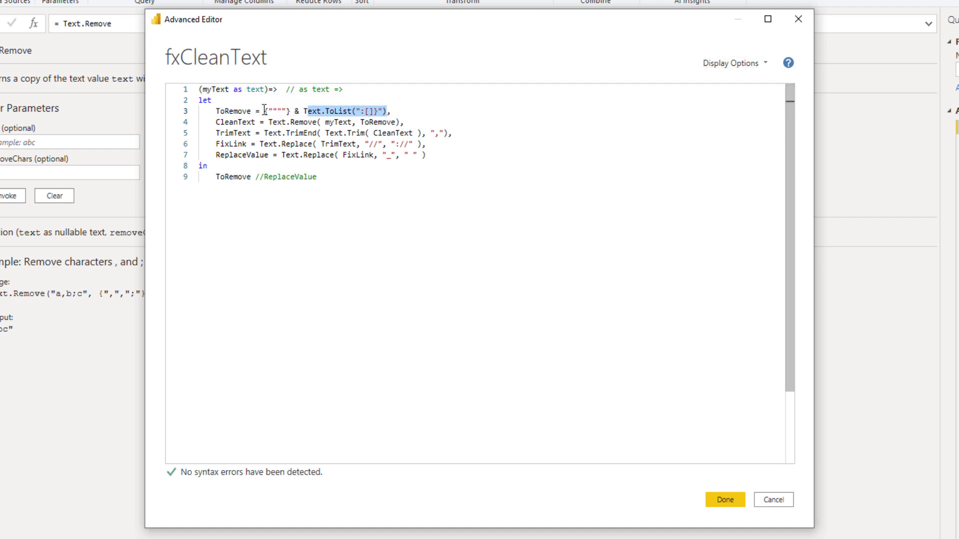
pyautogui.moveTo(265, 111); pyautogui.dragTo(377, 112)
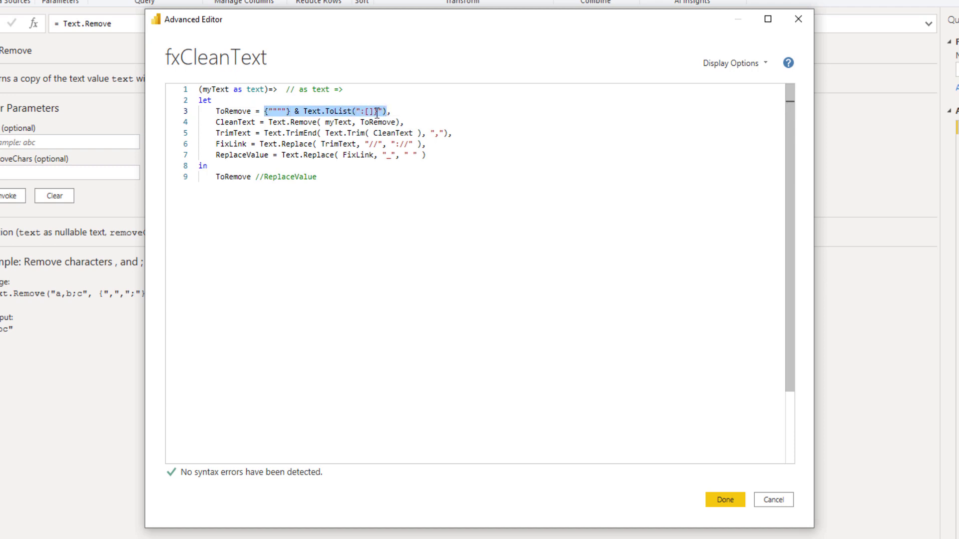
pyautogui.doubleClick(229, 122)
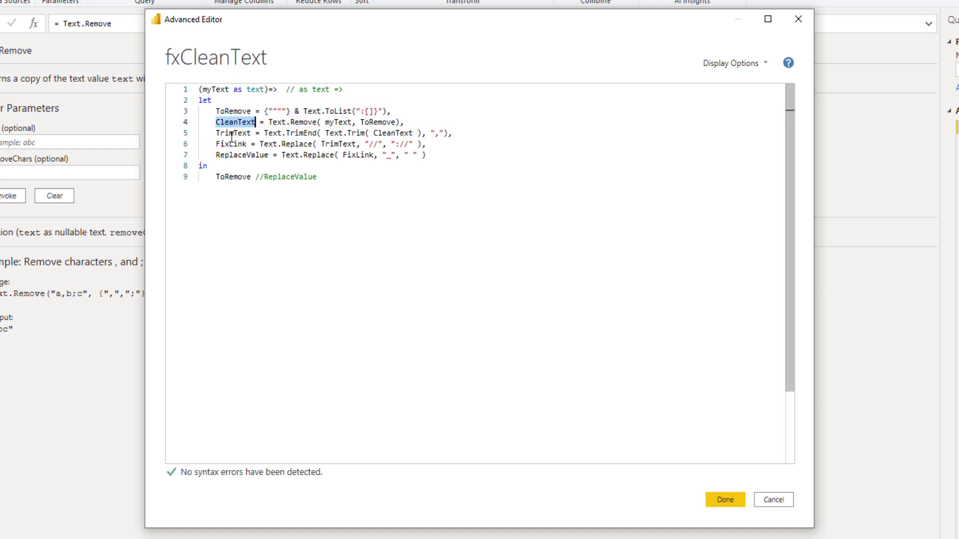
pyautogui.doubleClick(228, 177)
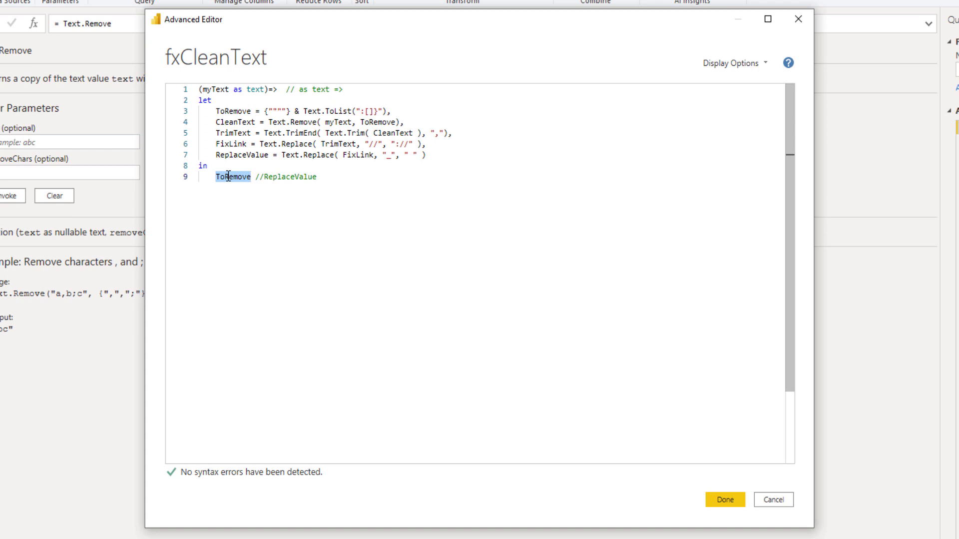
pyautogui.write('CleanText')
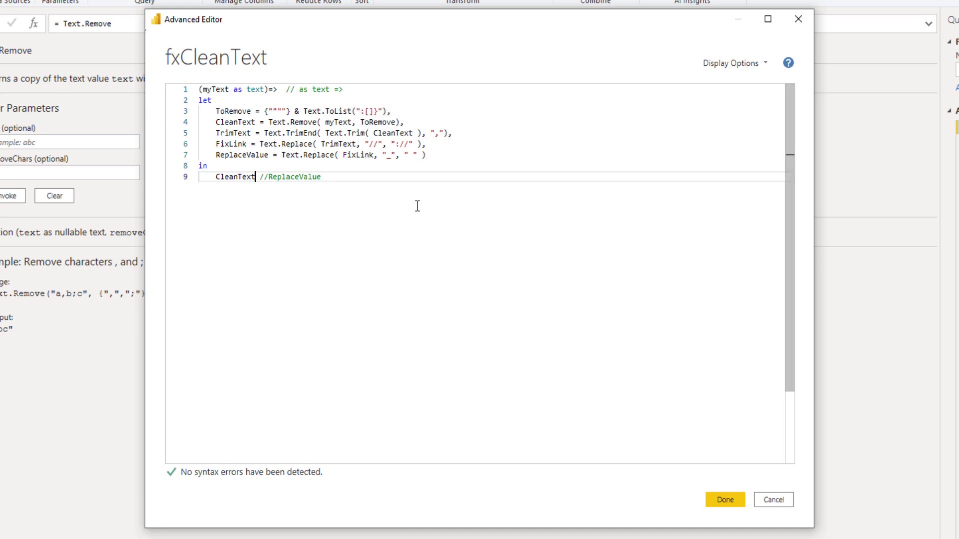
pyautogui.click(740, 501)
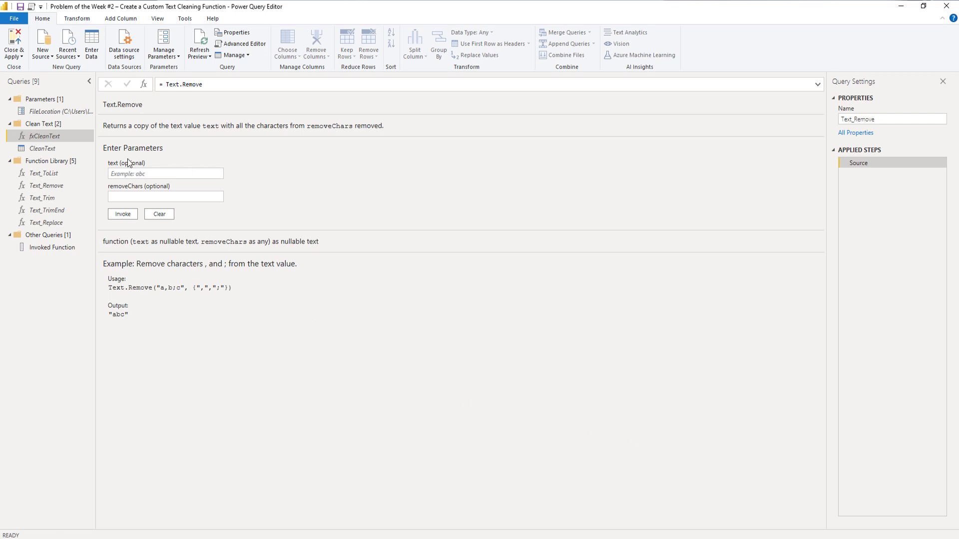
pyautogui.click(48, 150)
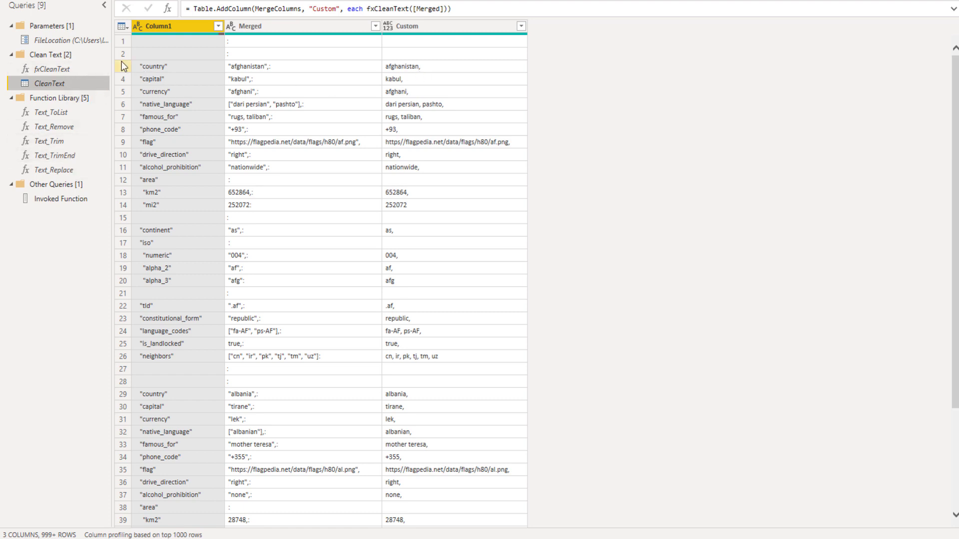
# Change the value returned by fxCleanText to TrimText, save the function, and refresh the CleanText preview to check the Custom column
pyautogui.rightClick(52, 70)
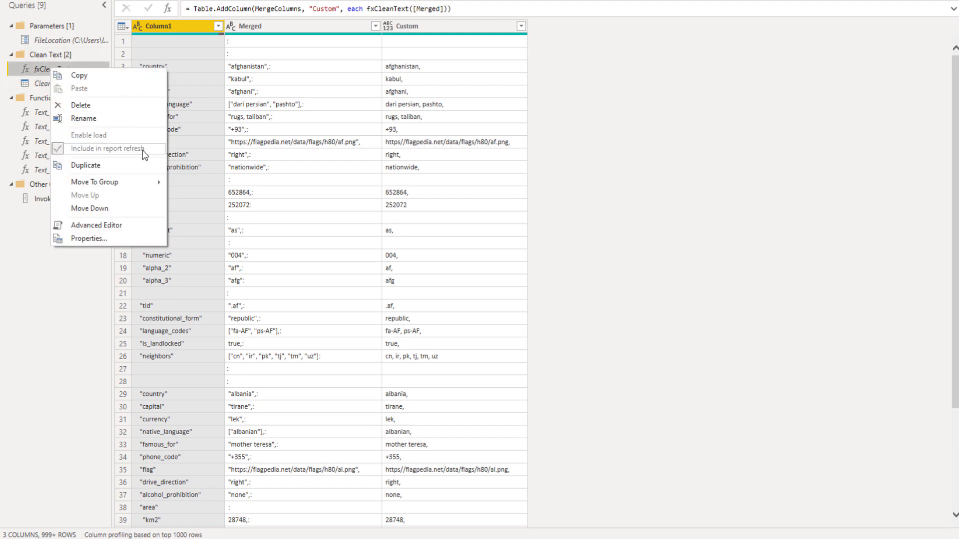
pyautogui.click(104, 225)
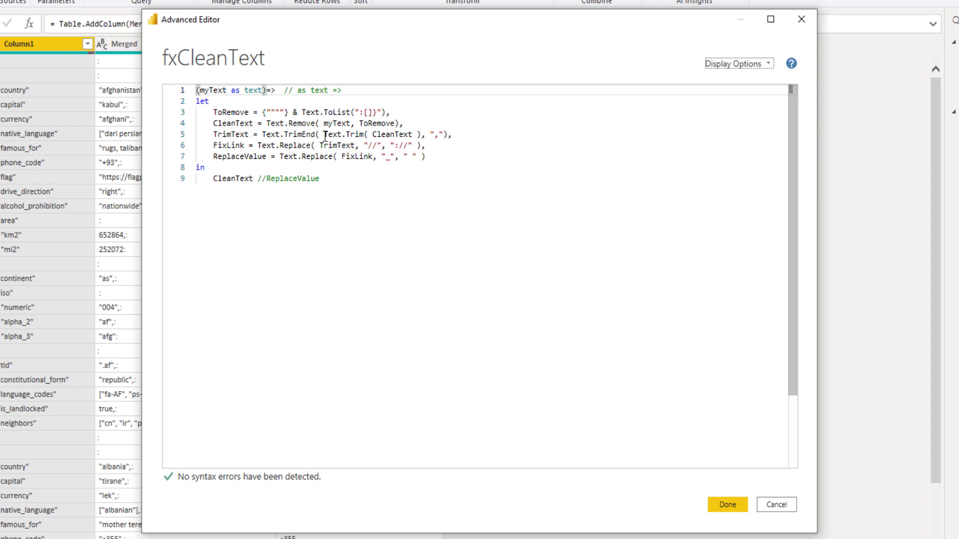
pyautogui.moveTo(324, 135); pyautogui.dragTo(421, 134)
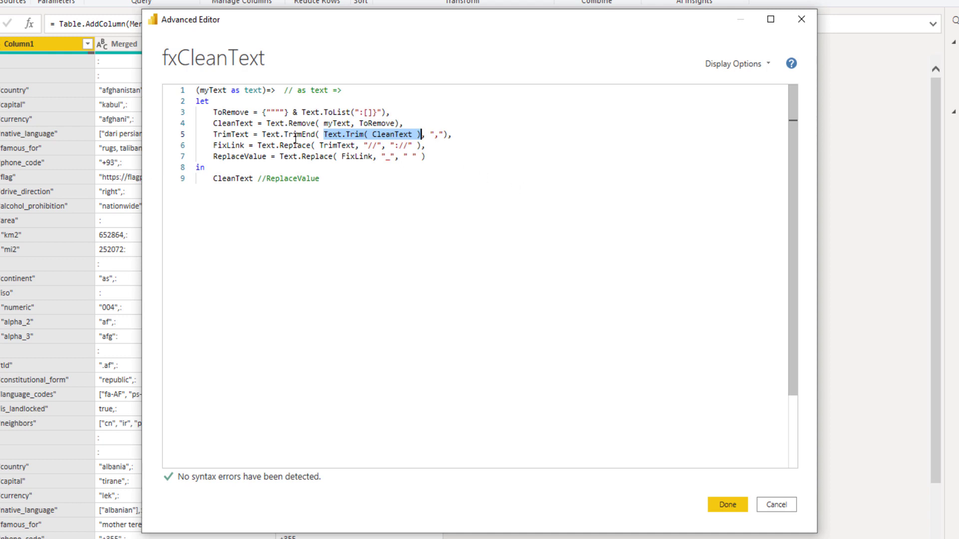
pyautogui.click(432, 134)
pyautogui.moveTo(430, 134); pyautogui.dragTo(443, 134)
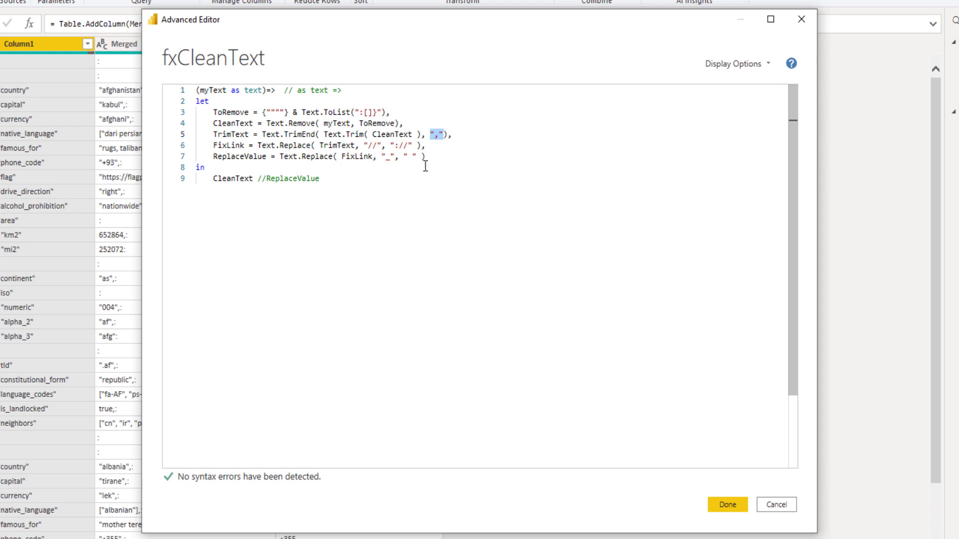
pyautogui.doubleClick(239, 134)
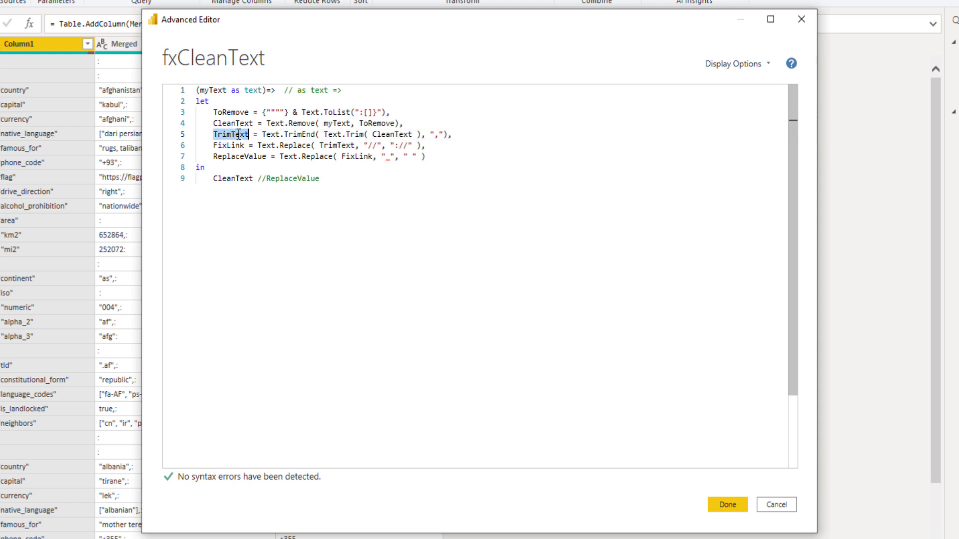
pyautogui.doubleClick(233, 177)
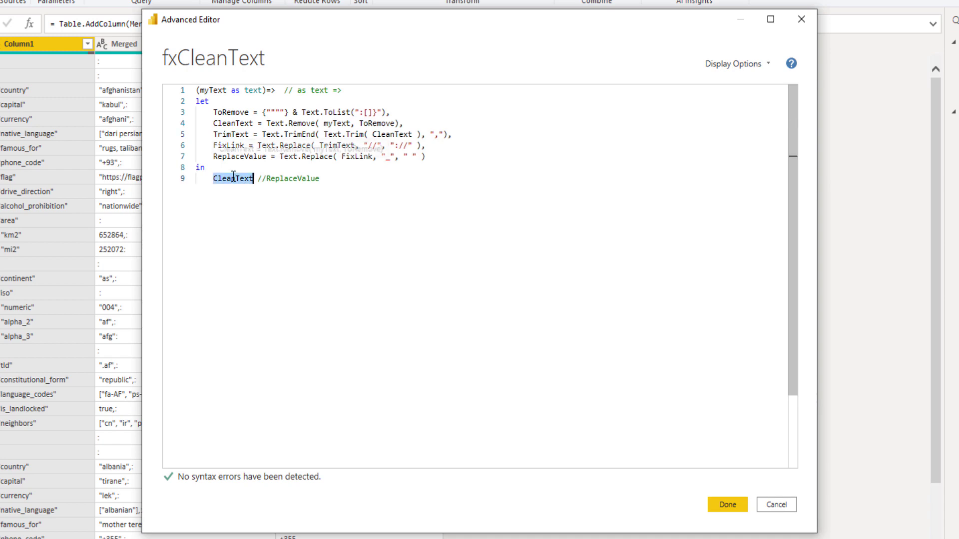
pyautogui.write('TrimText')
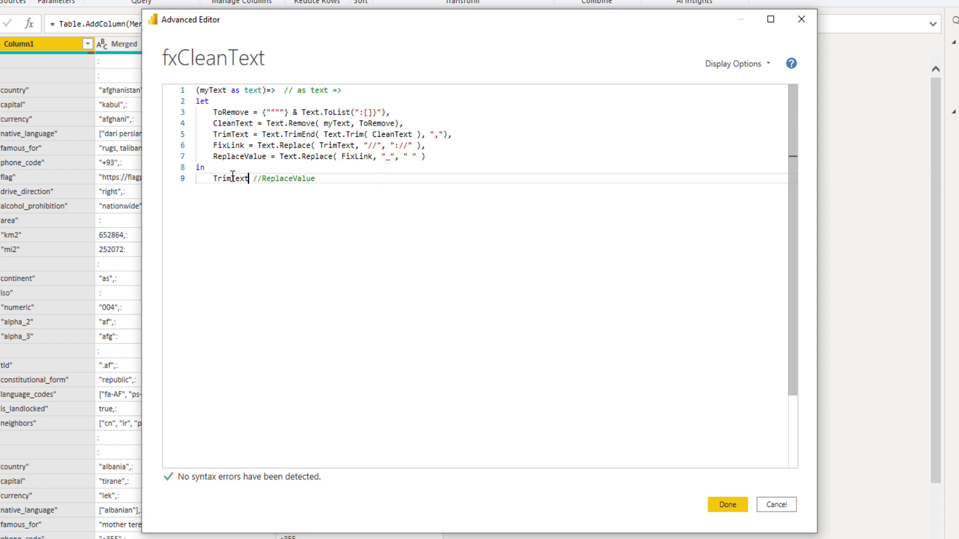
pyautogui.click(747, 503)
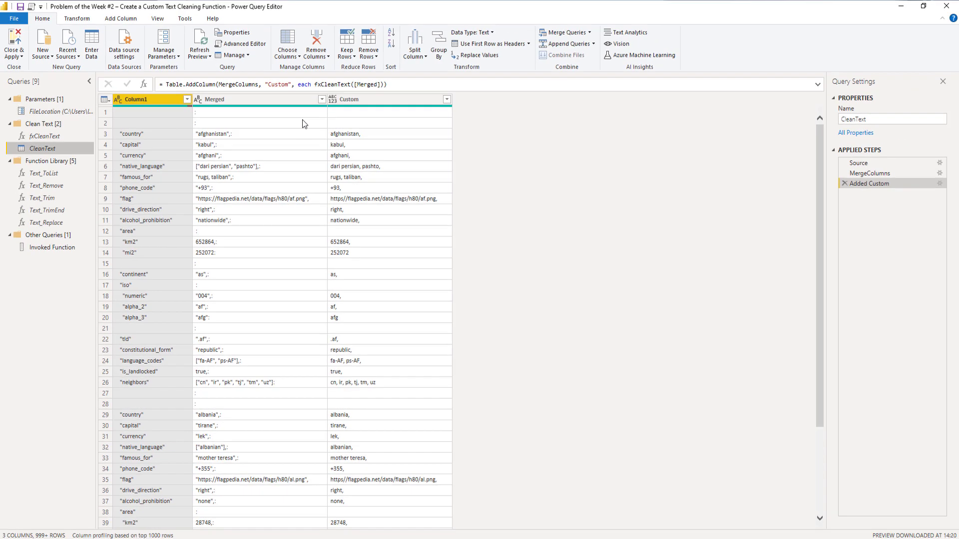
pyautogui.click(199, 45)
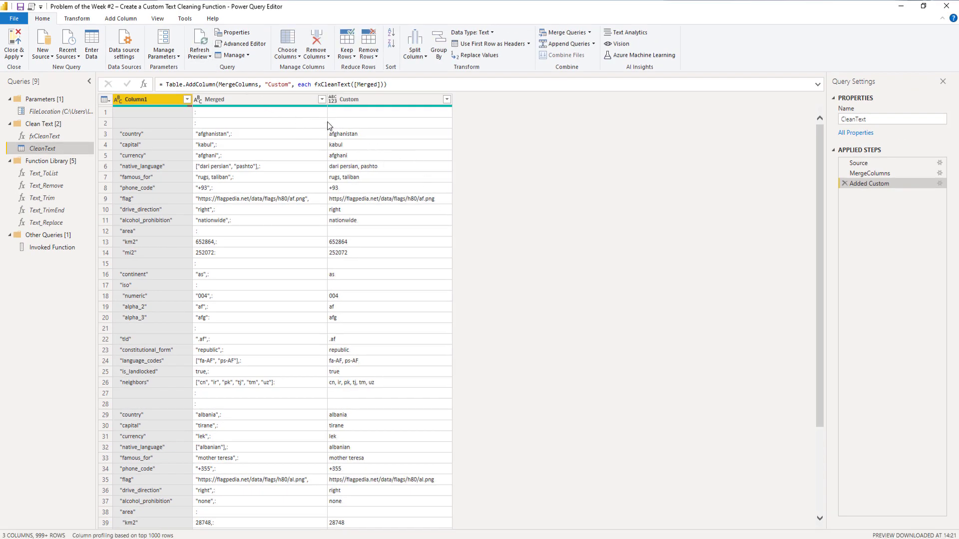
pyautogui.click(332, 189)
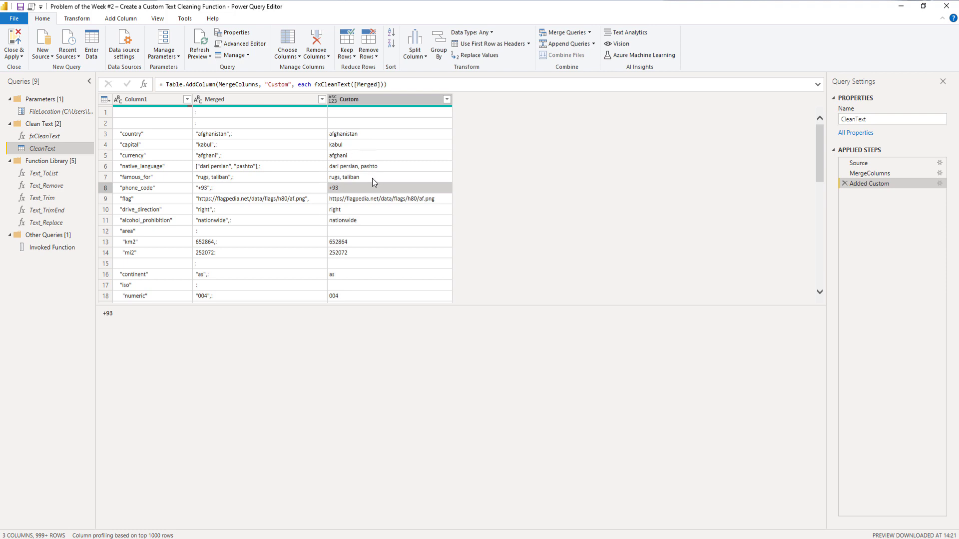
# In the fxCleanText code, set the returned value to ReplaceValue and delete the comment after it
pyautogui.rightClick(46, 136)
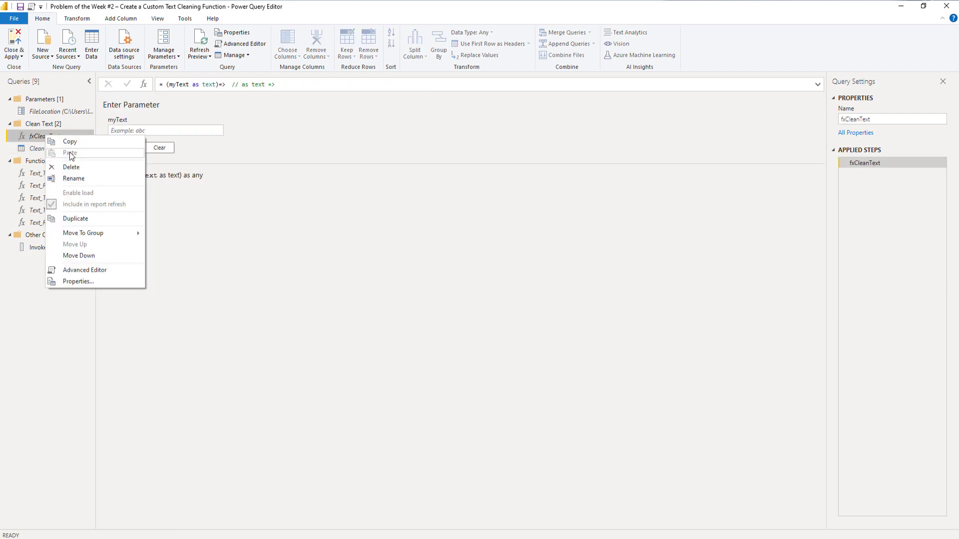
pyautogui.click(100, 270)
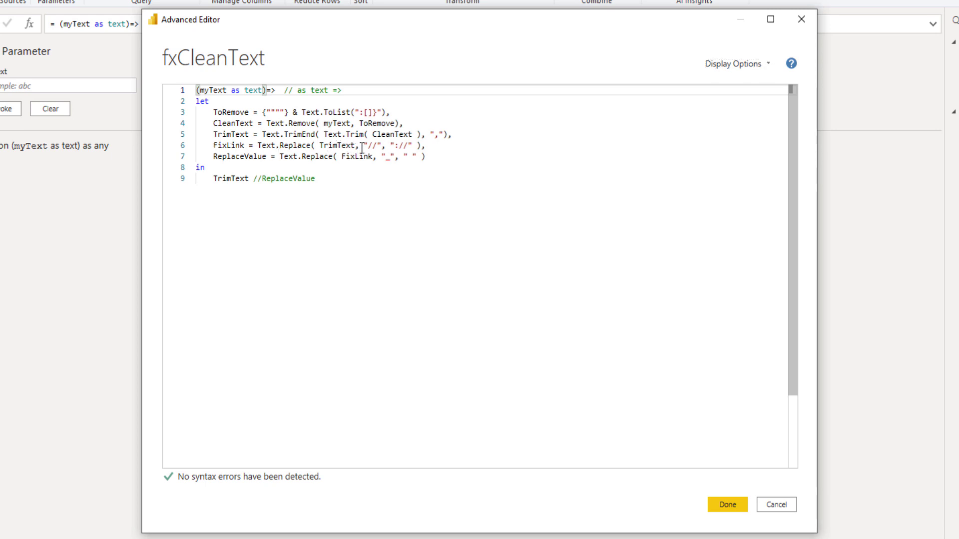
pyautogui.moveTo(359, 145); pyautogui.dragTo(442, 156)
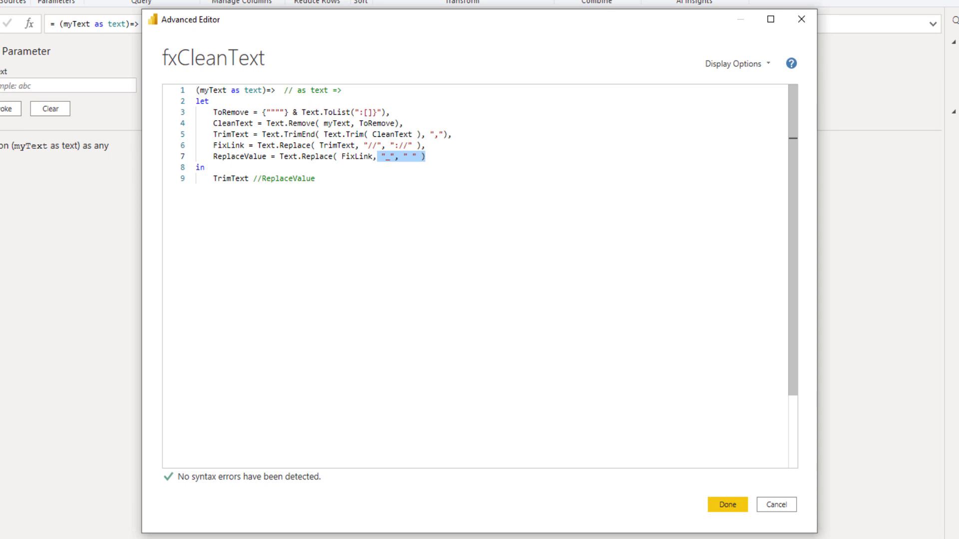
pyautogui.doubleClick(388, 157)
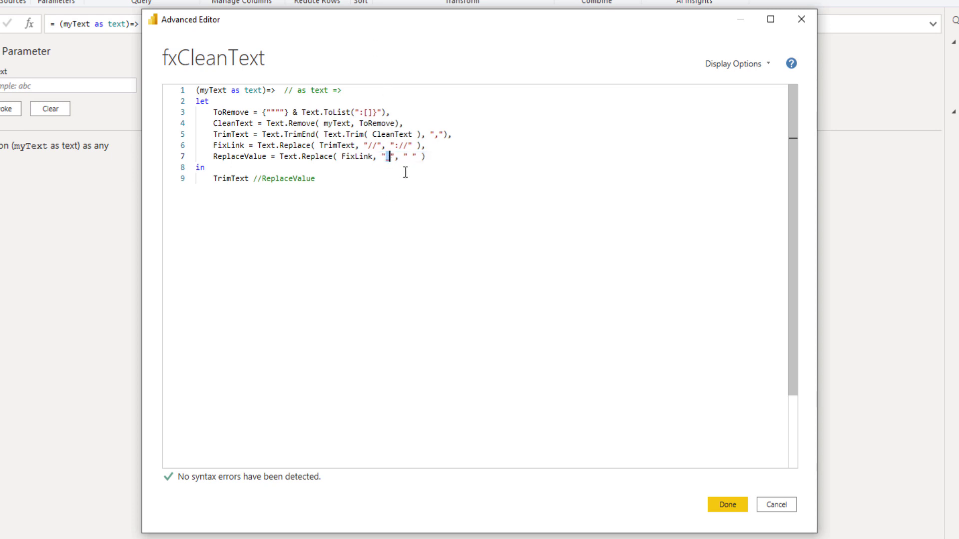
pyautogui.doubleClick(413, 157)
pyautogui.doubleClick(232, 156)
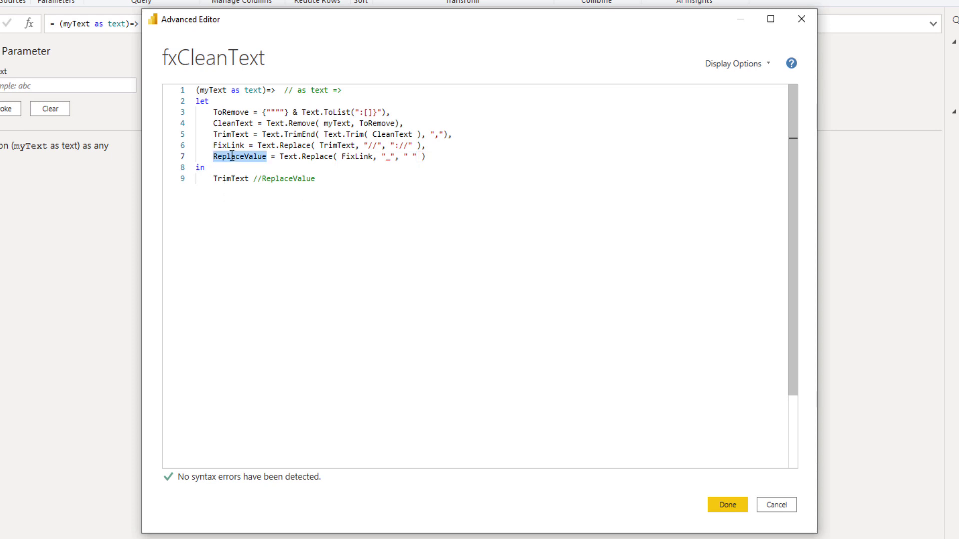
pyautogui.doubleClick(232, 179)
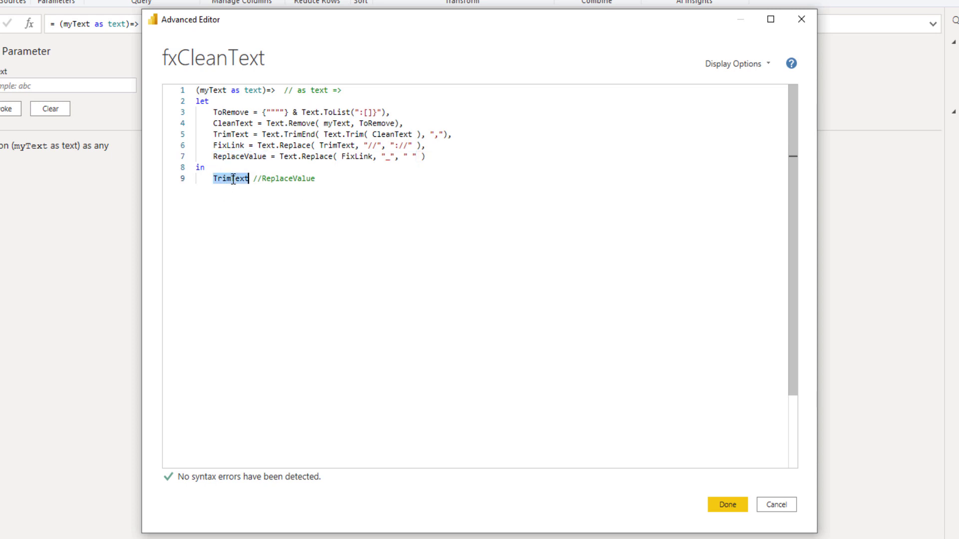
pyautogui.write('ReplaceValue')
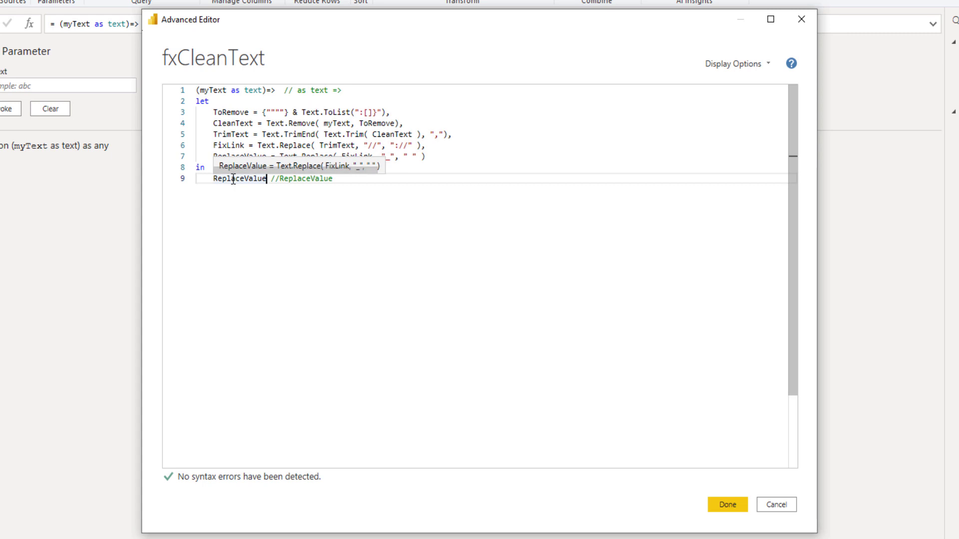
pyautogui.hotkey('shift', 'End')
pyautogui.press('Delete')
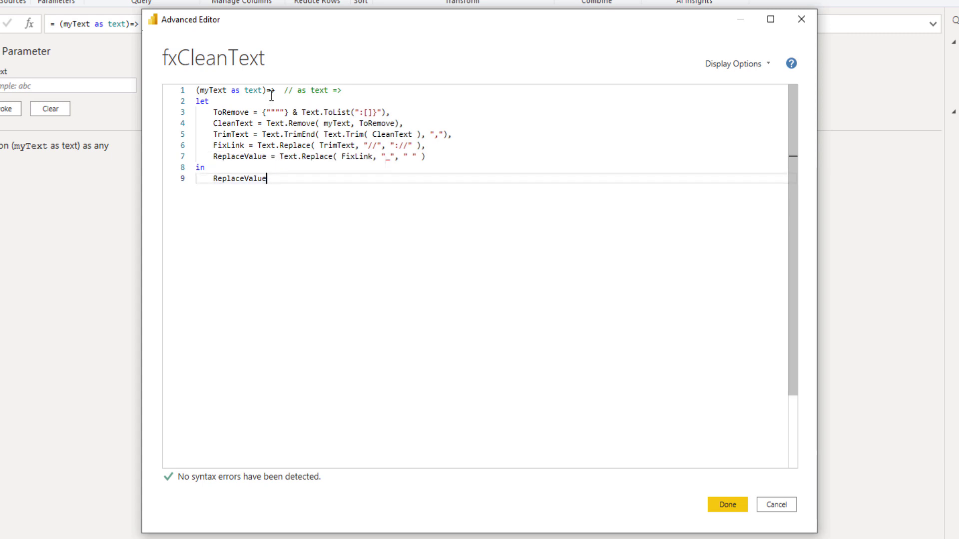
# Activate the commented-out "as text =>" return type in the first line of fxCleanText and save the function
pyautogui.click(291, 90)
pyautogui.press('BackSpace')
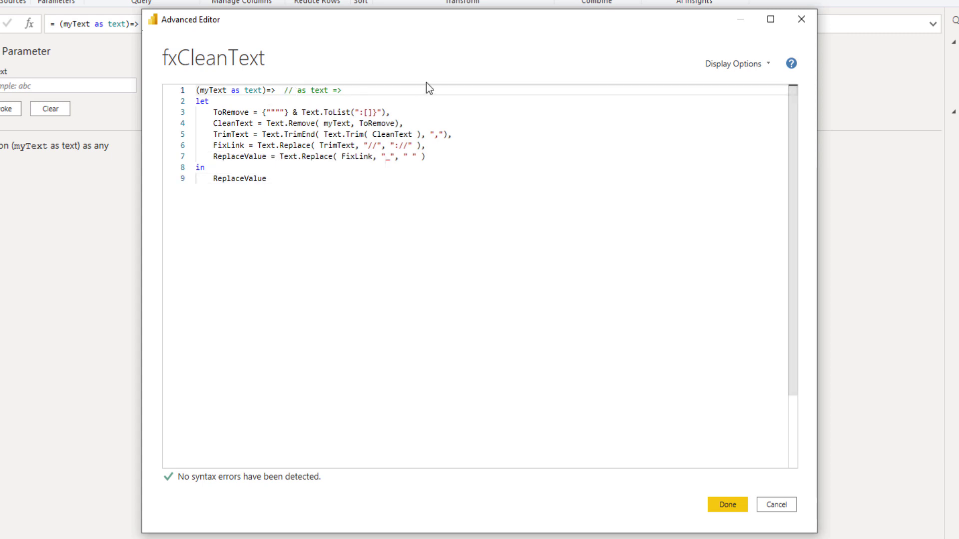
pyautogui.press('BackSpace')
pyautogui.press('BackSpace')
pyautogui.press('BackSpace')
pyautogui.press('BackSpace')
pyautogui.press('BackSpace')
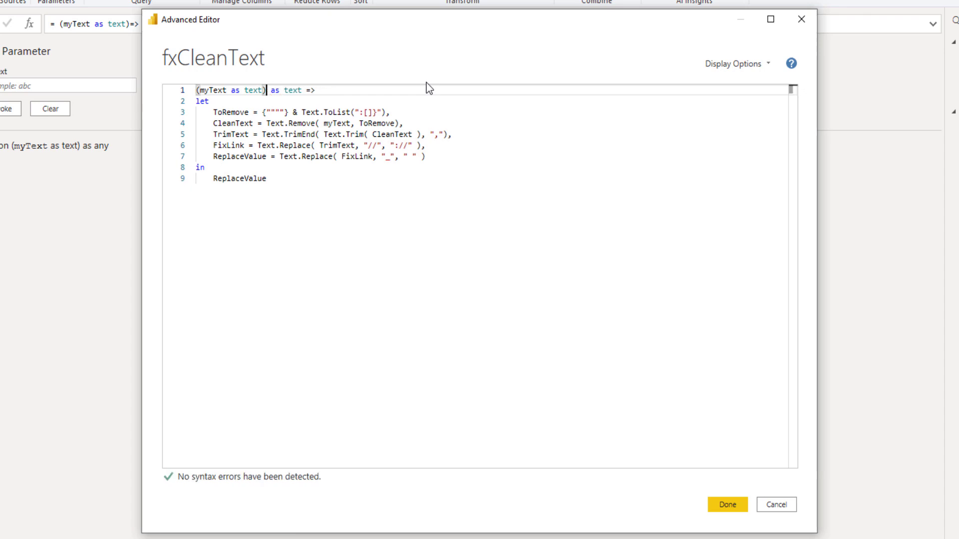
pyautogui.click(732, 501)
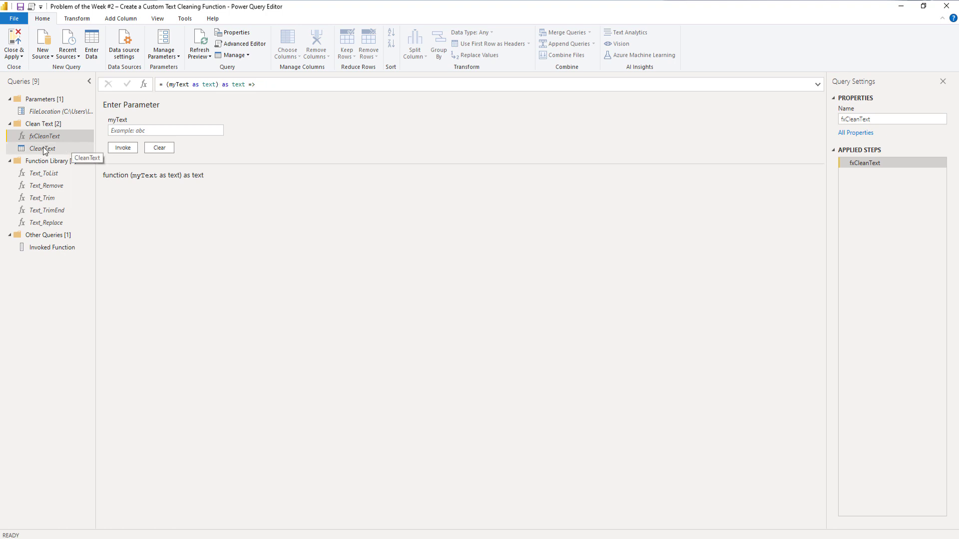
# Remove the Added Custom step from the CleanText query and apply a lowercase transformation to Column1 and Merged
pyautogui.click(43, 147)
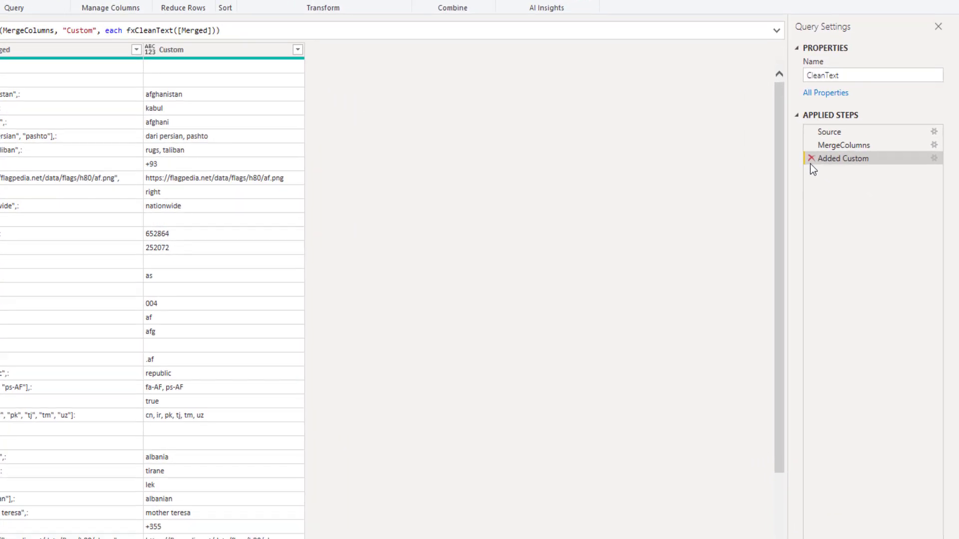
pyautogui.click(811, 158)
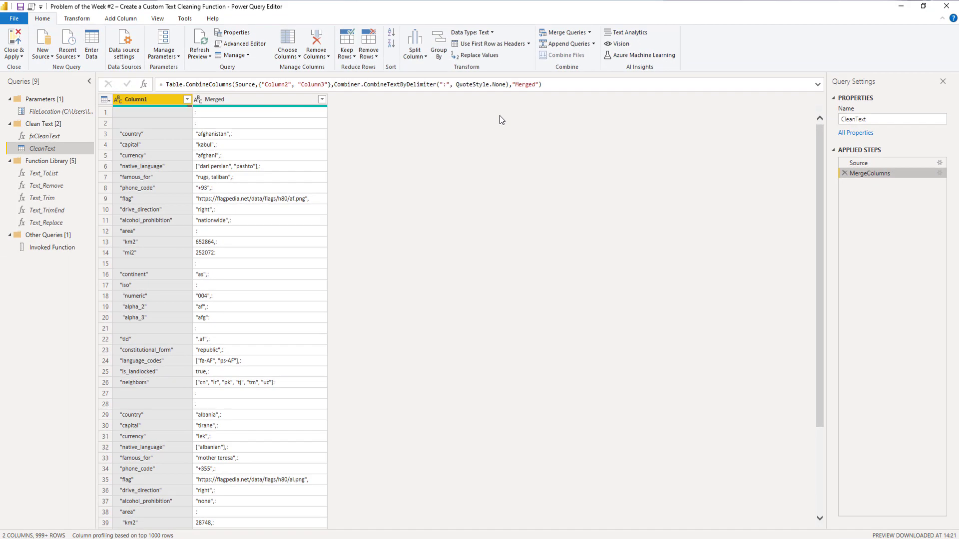
pyautogui.click(70, 20)
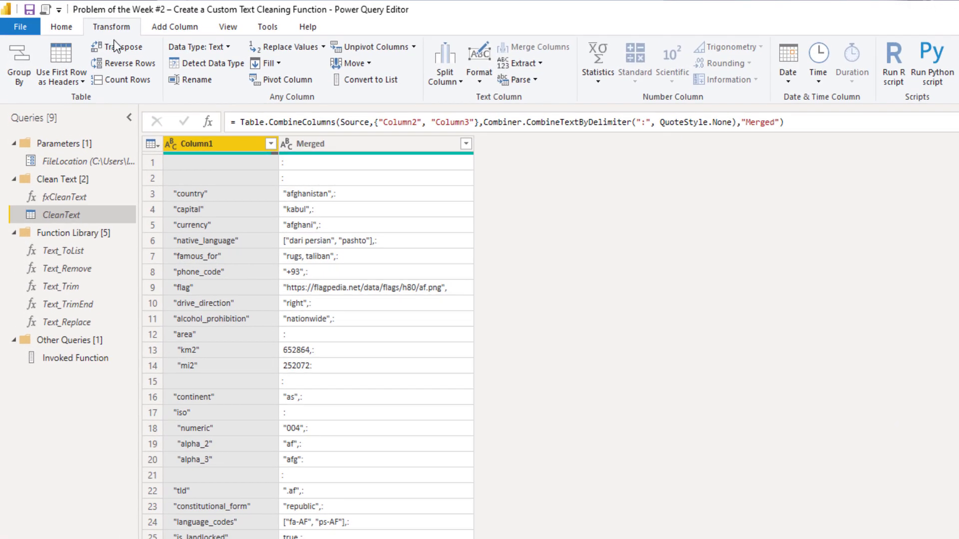
pyautogui.keyDown('ctrl'); pyautogui.click(340, 143); pyautogui.keyUp('ctrl')
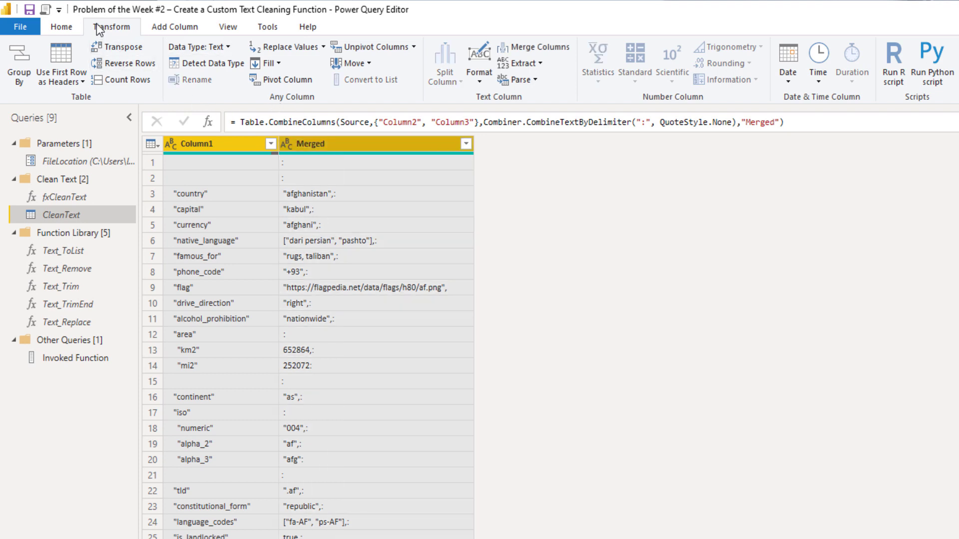
pyautogui.click(481, 73)
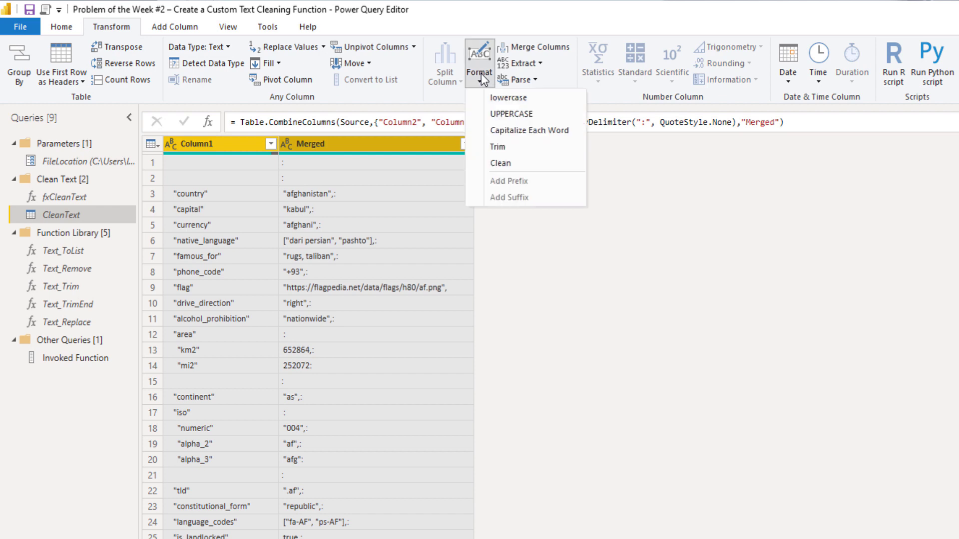
pyautogui.click(522, 95)
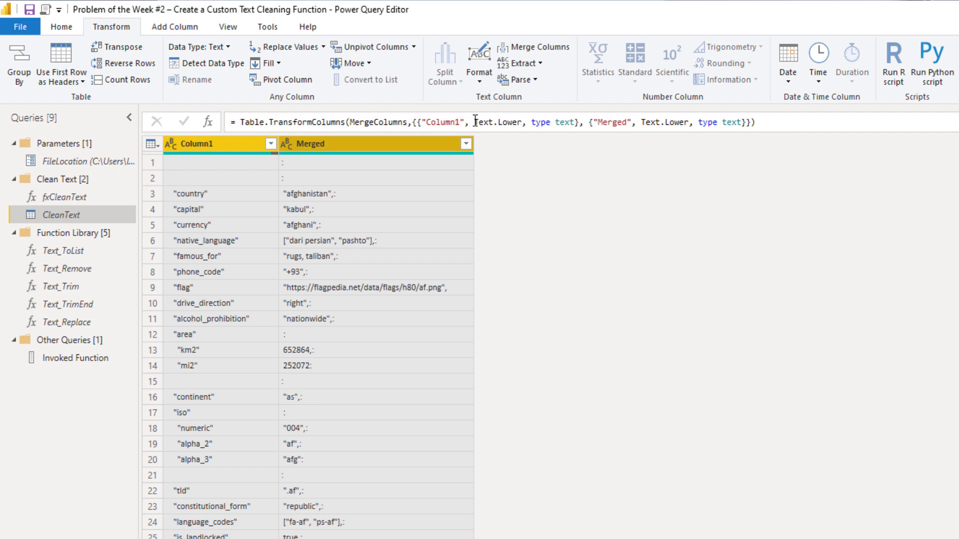
# Replace Text.Lower with fxCleanText for both Column1 and Merged in the Table.TransformColumns formula and commit it
pyautogui.moveTo(473, 122); pyautogui.dragTo(522, 122)
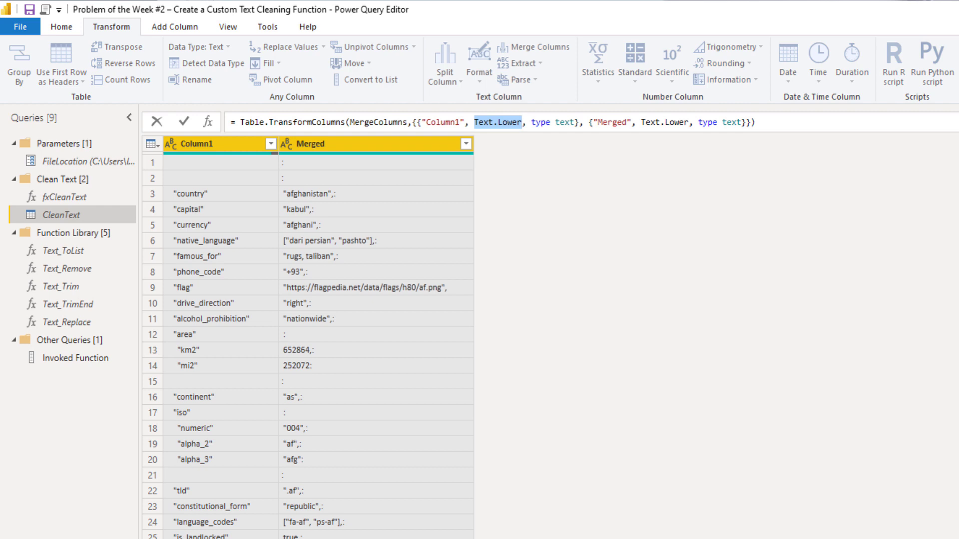
pyautogui.write('fxCleanText')
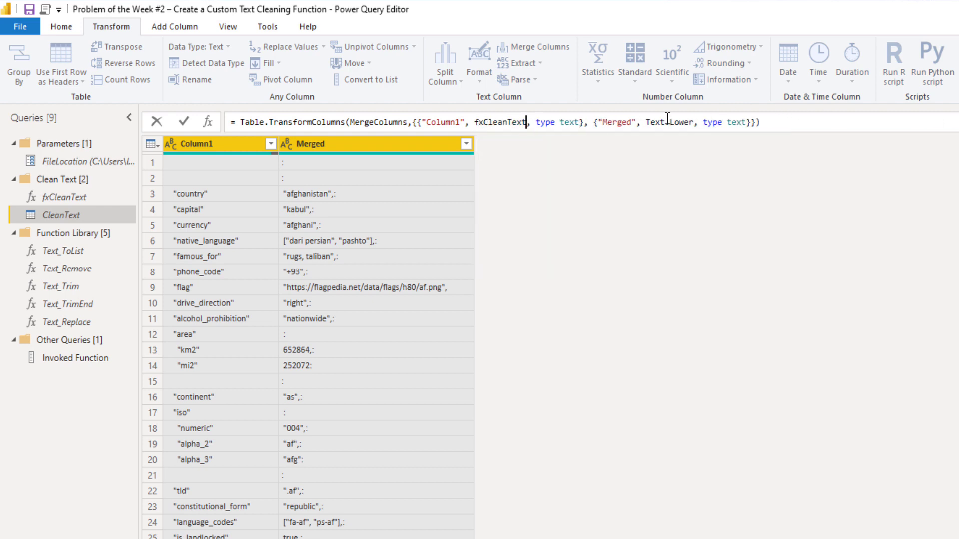
pyautogui.moveTo(650, 120); pyautogui.dragTo(693, 123)
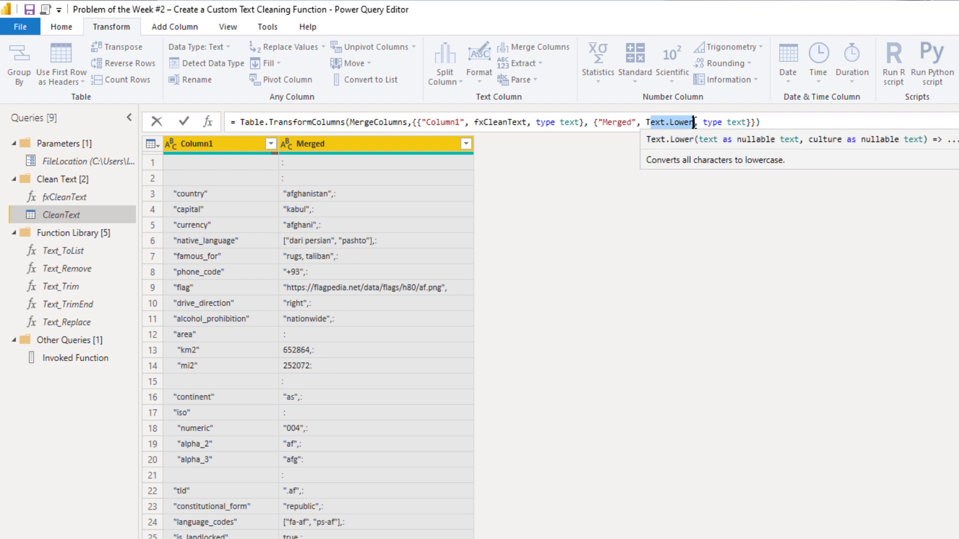
pyautogui.press('BackSpace')
pyautogui.press('BackSpace')
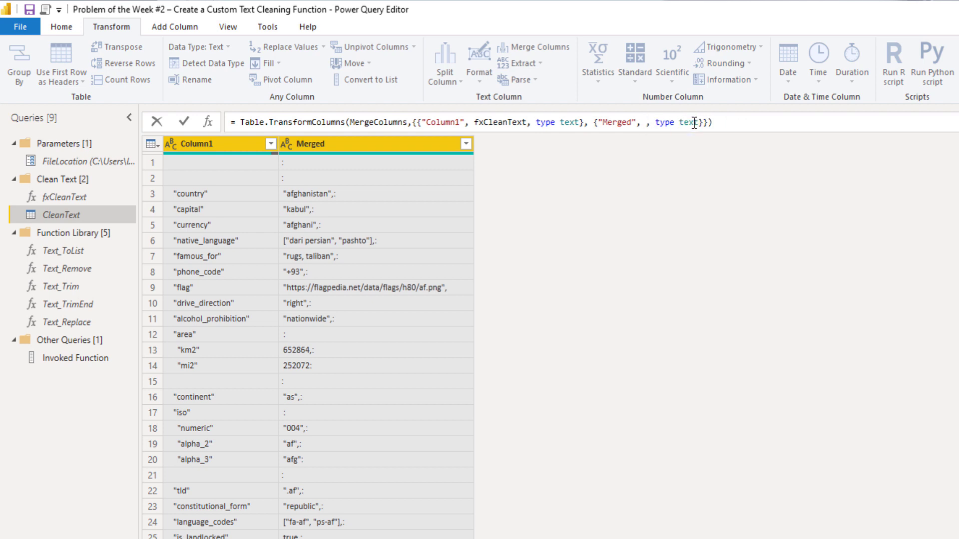
pyautogui.write('fx')
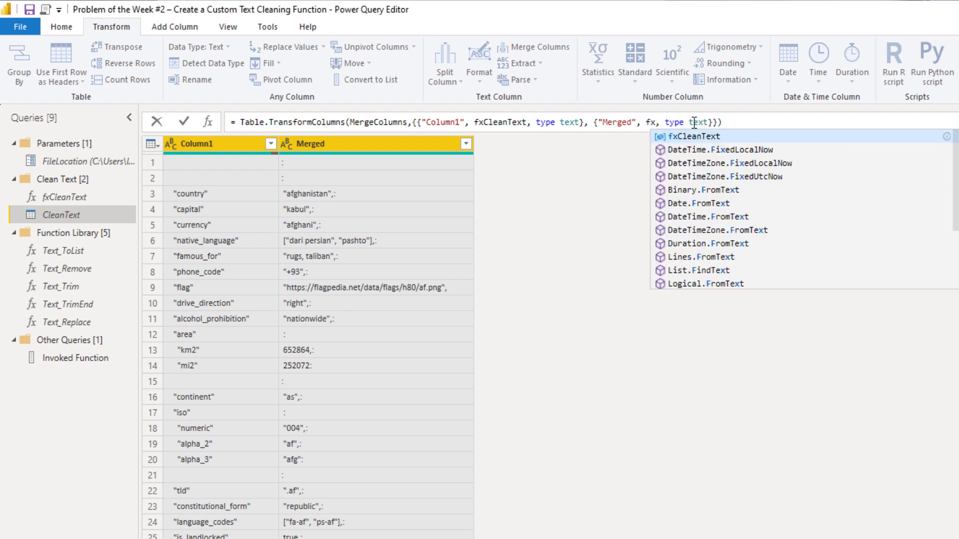
pyautogui.press('Tab')
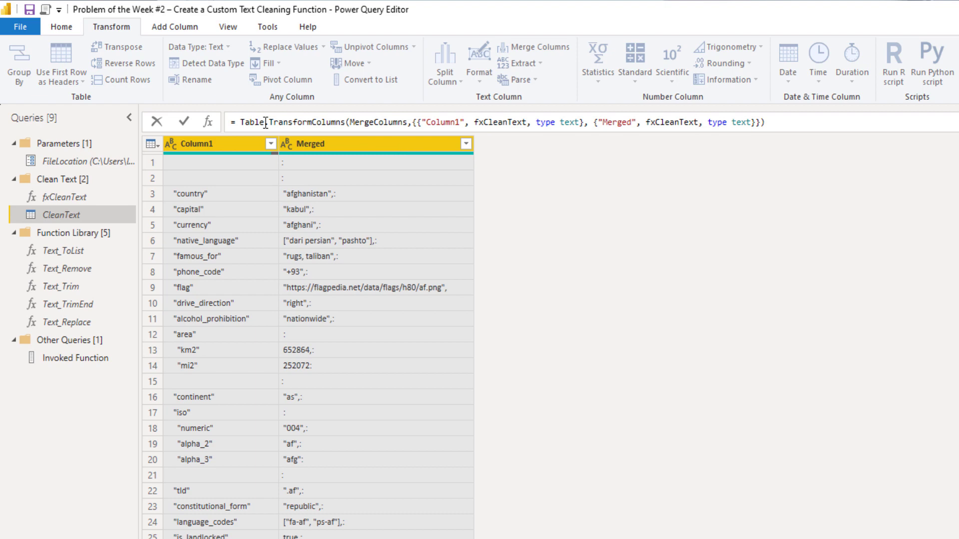
pyautogui.click(184, 121)
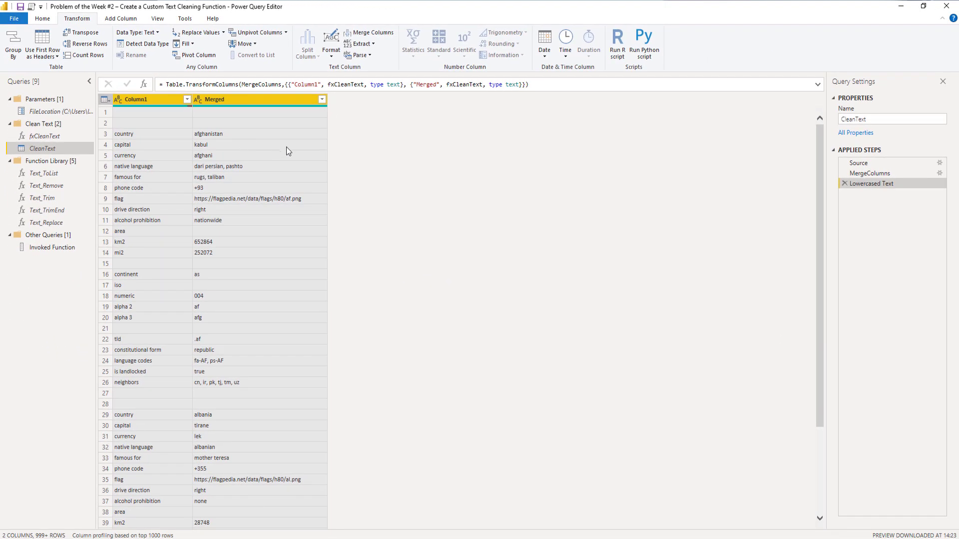